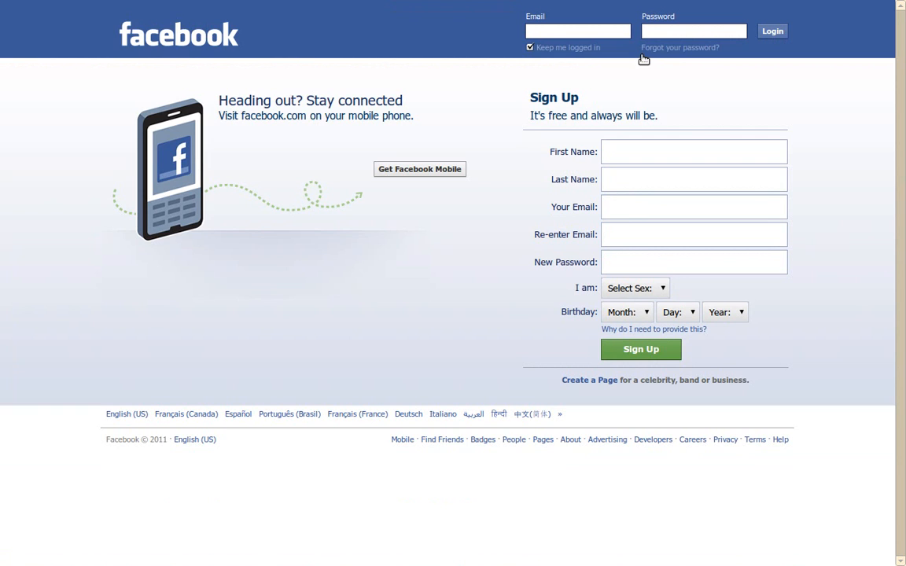
- Leave full-screen mode and fill in the account e-mail address on the login form
key(F11)
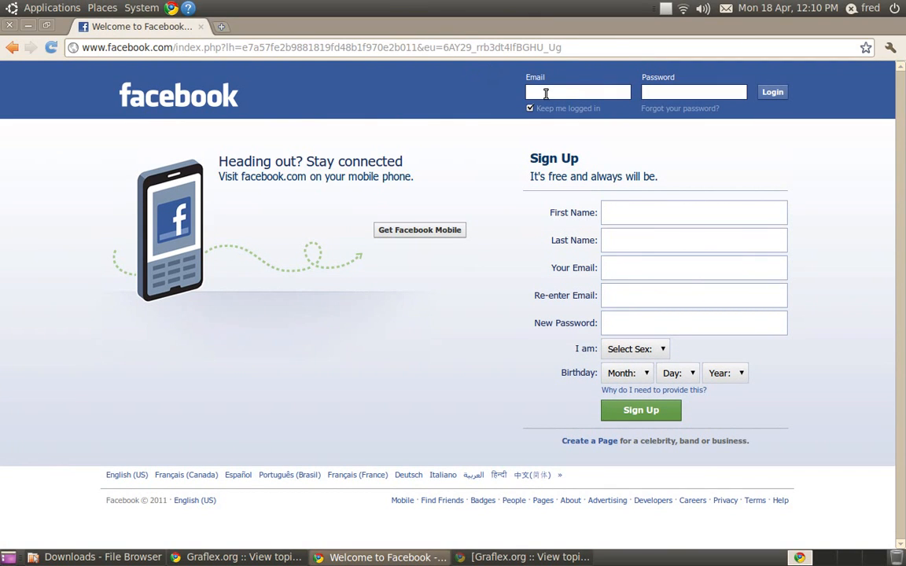
click(560, 93)
text(fred)
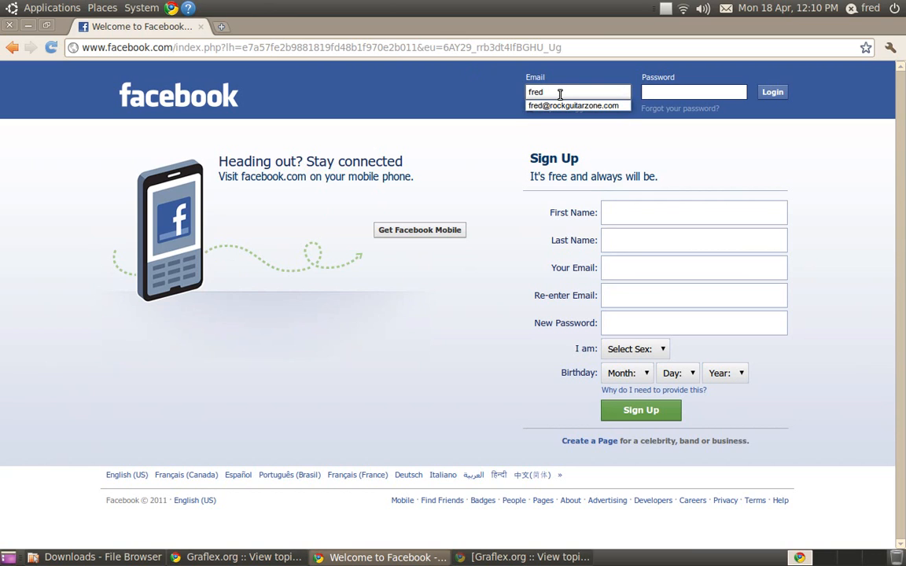
key(Down)
key(Return)
key(Tab)
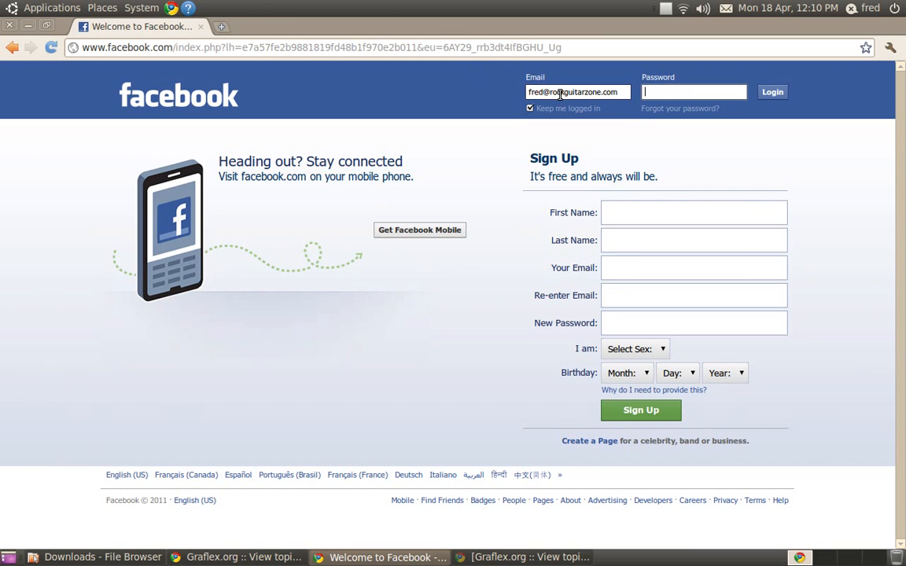
- Enter the account password and log in
text(•••••••)
key(Return)
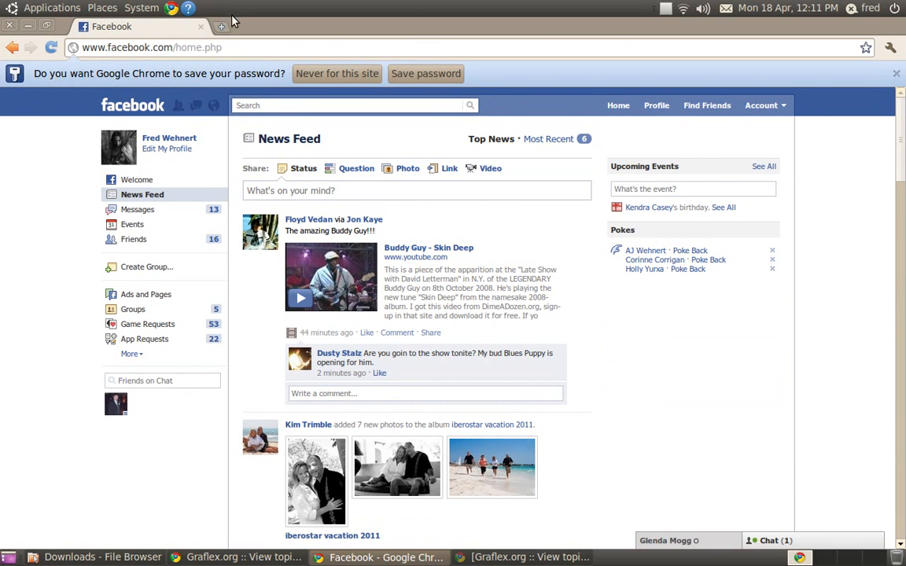
click(897, 74)
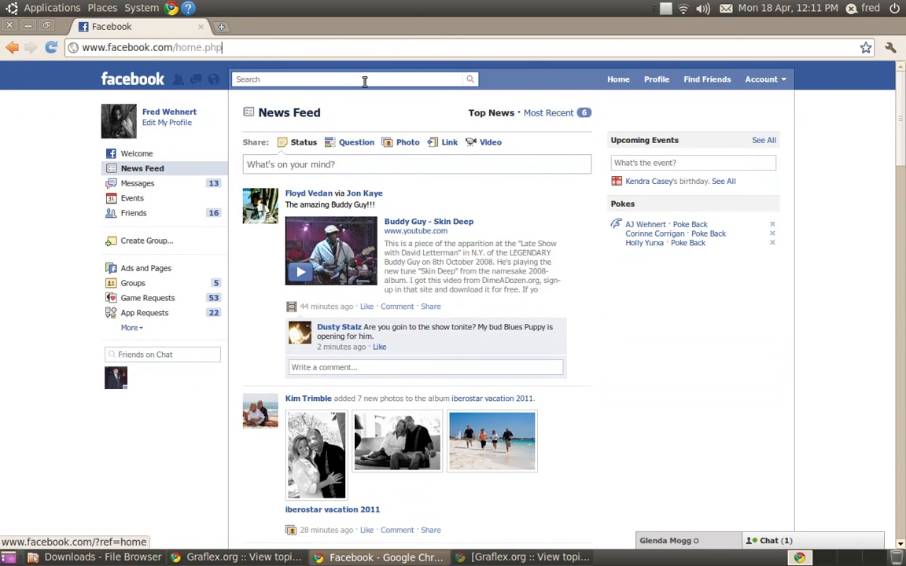
key(BackSpace)
key(BackSpace)
key(BackSpace)
key(BackSpace)
key(BackSpace)
key(BackSpace)
key(BackSpace)
key(BackSpace)
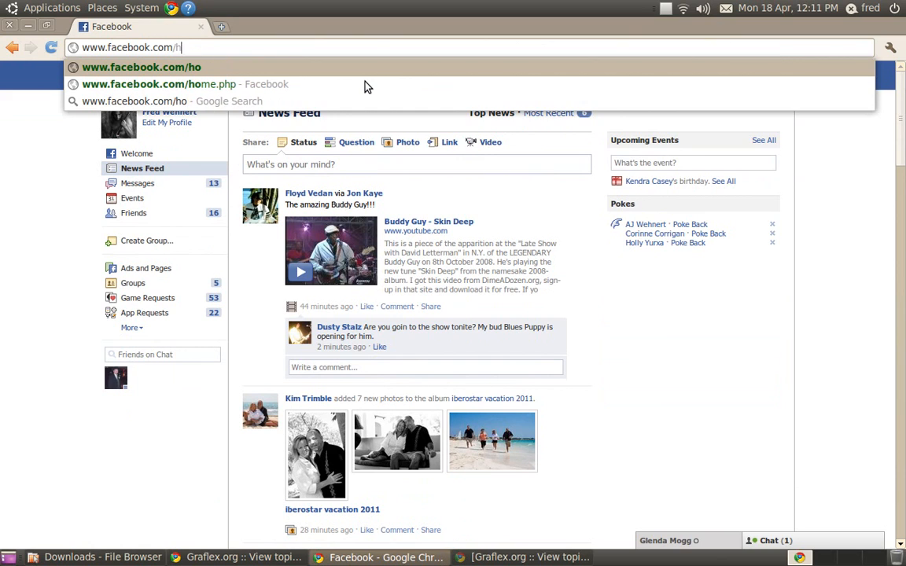
text(pa)
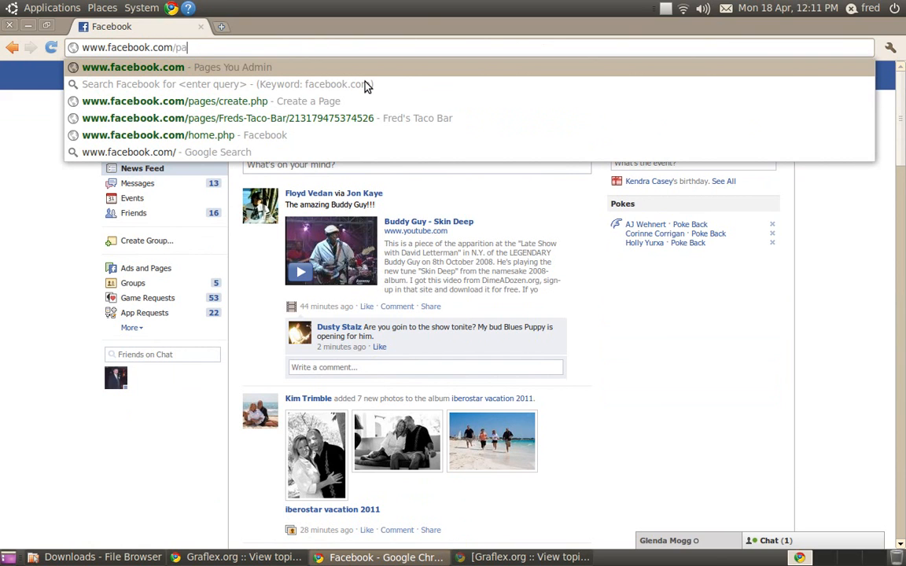
text(ges)
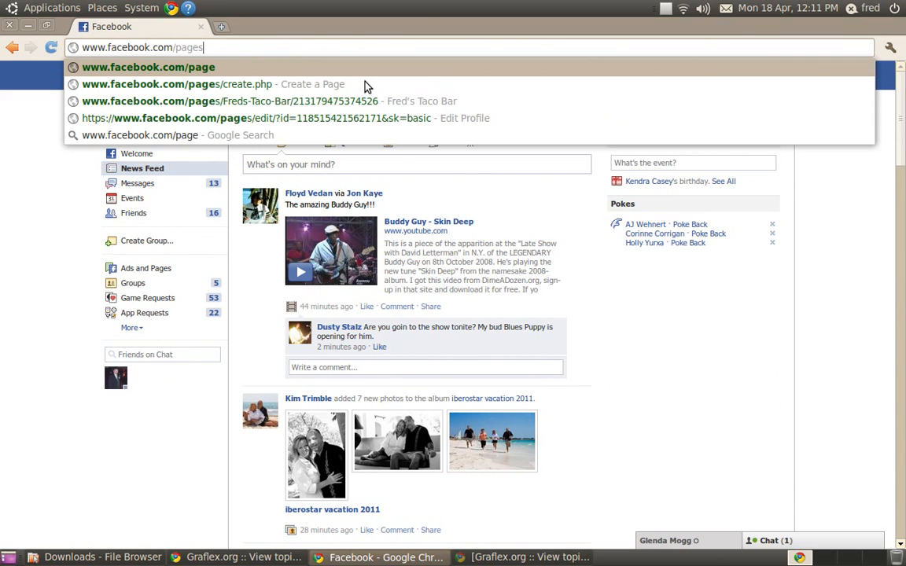
text(/c)
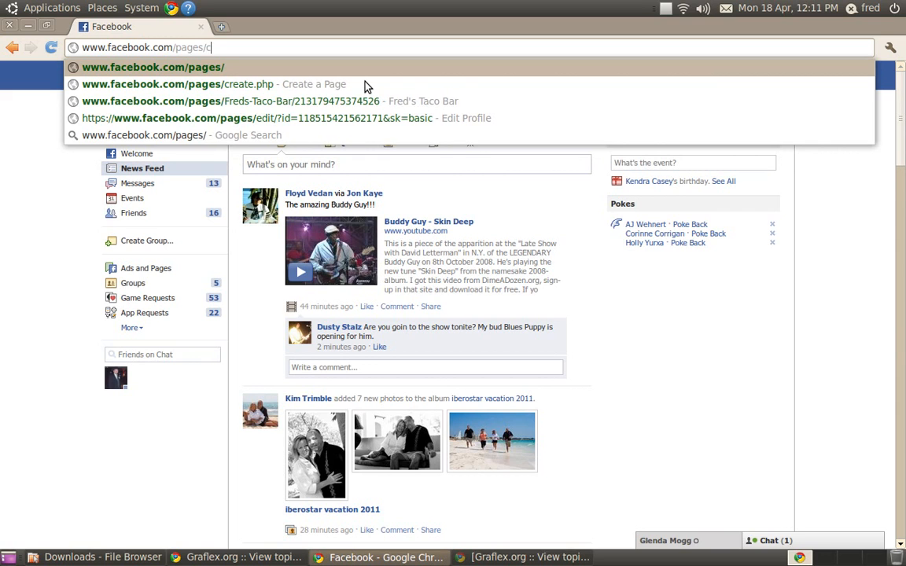
text(reate)
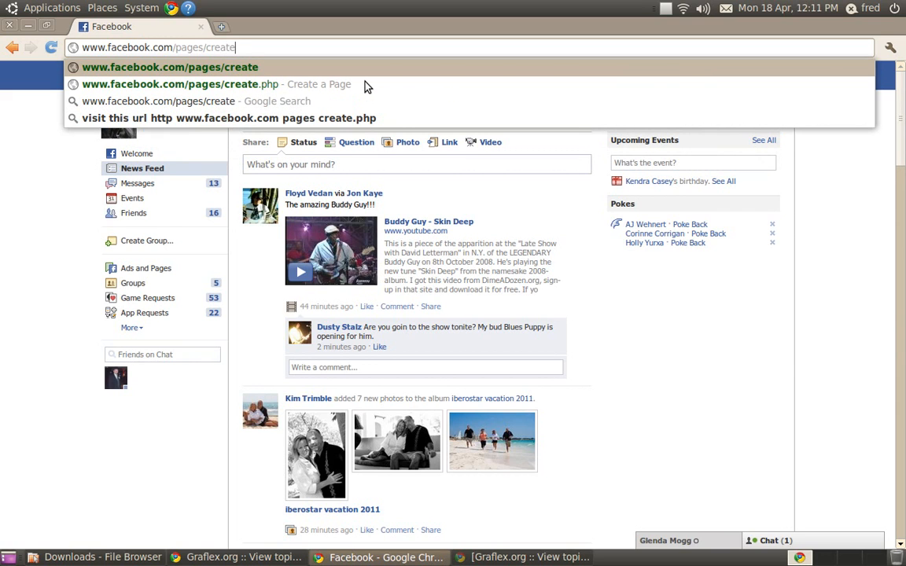
text(.php)
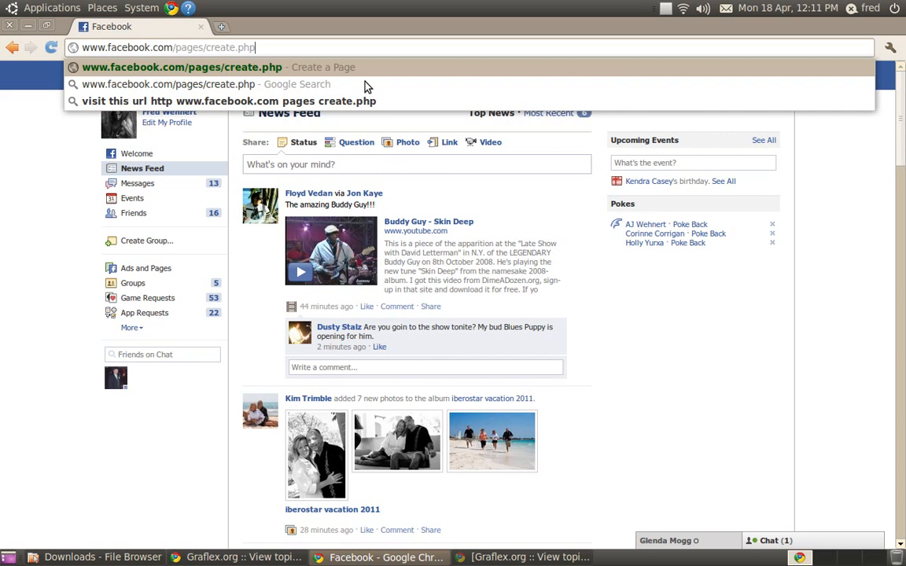
key(Return)
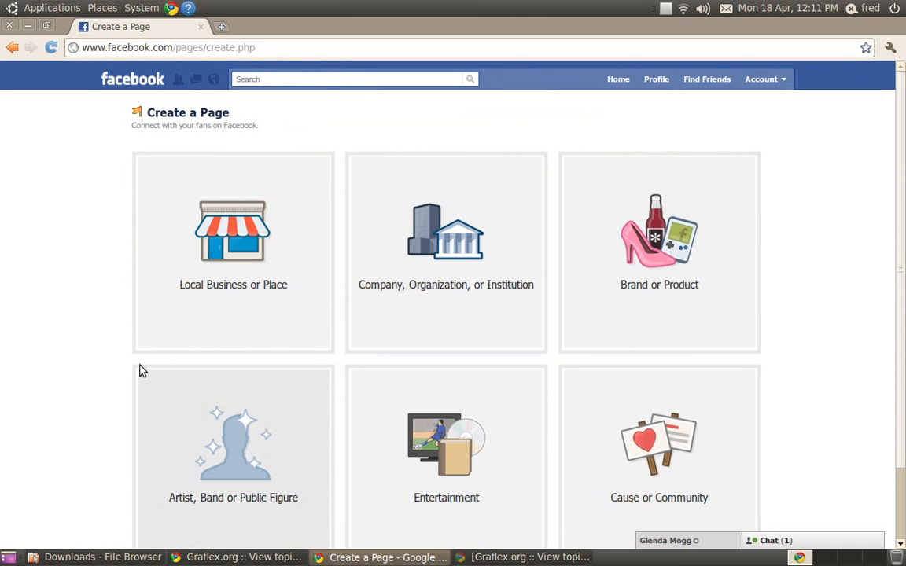
- Choose the Local Business or Place page type with the Restaurant/Cafe category
click(247, 240)
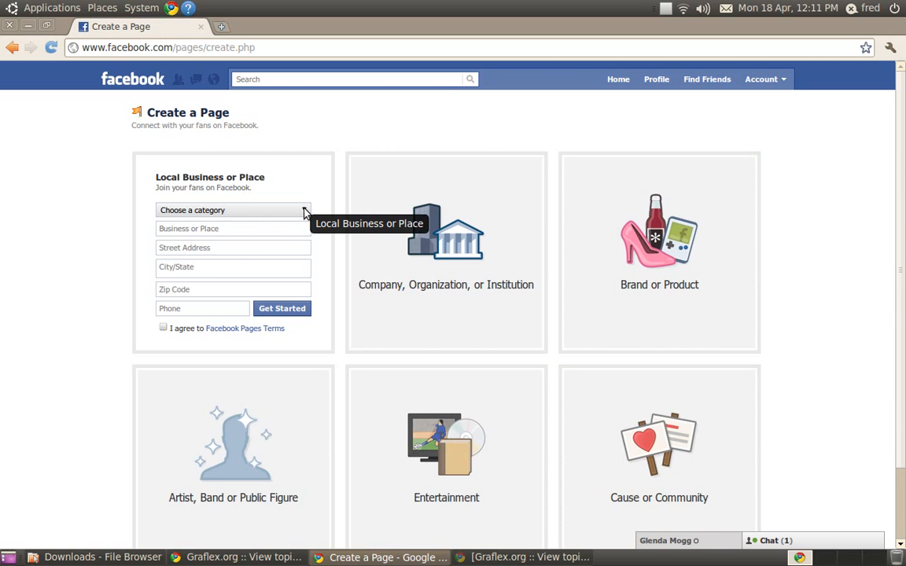
click(305, 211)
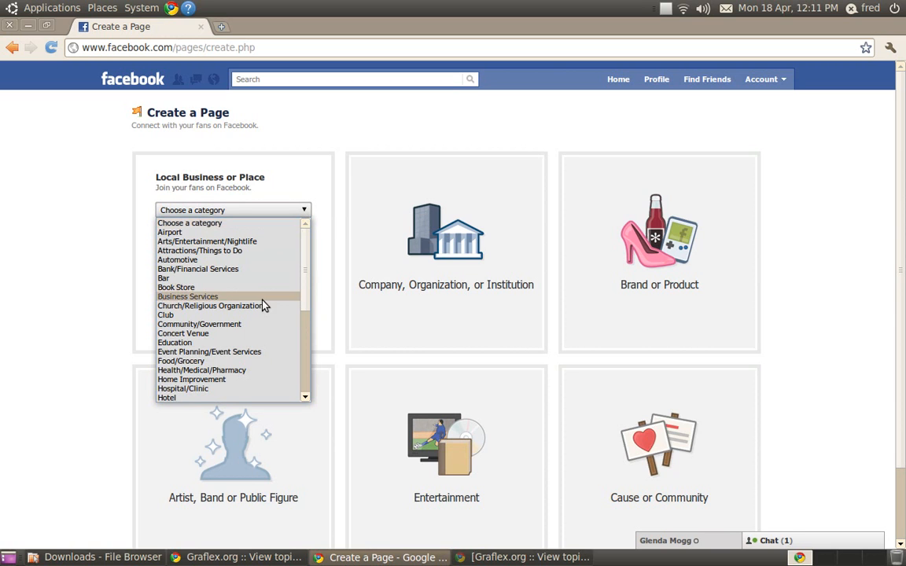
scroll(263, 303, down, 4)
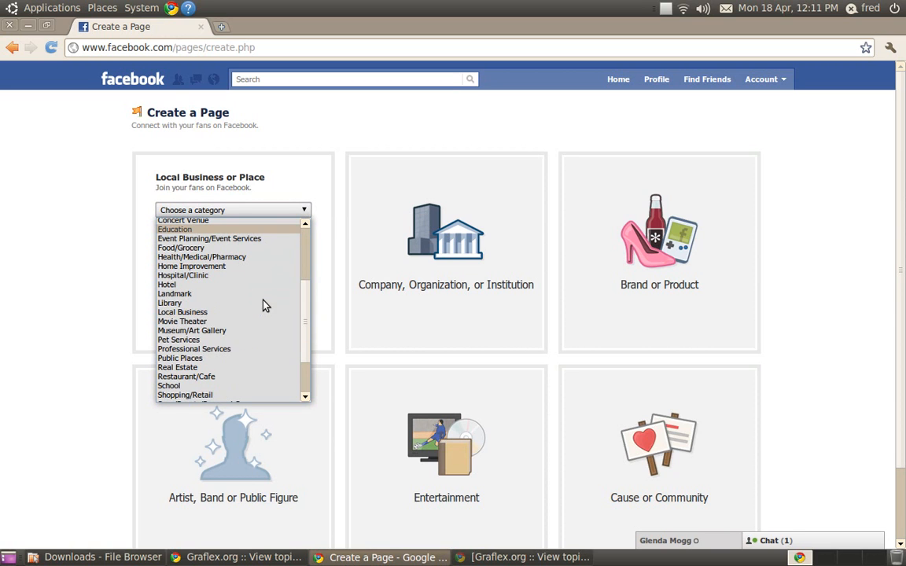
click(201, 380)
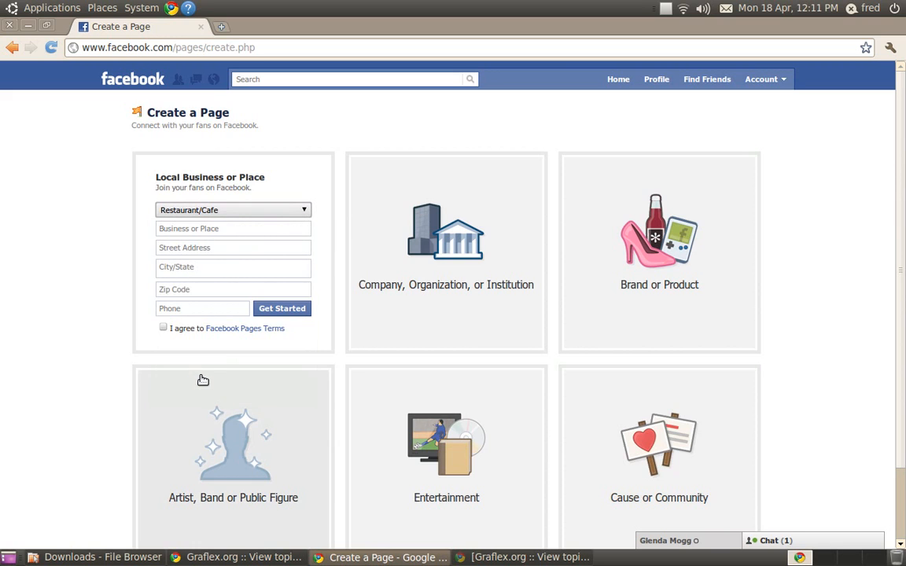
- Enter Fred's Taco Bar as the business name
click(236, 229)
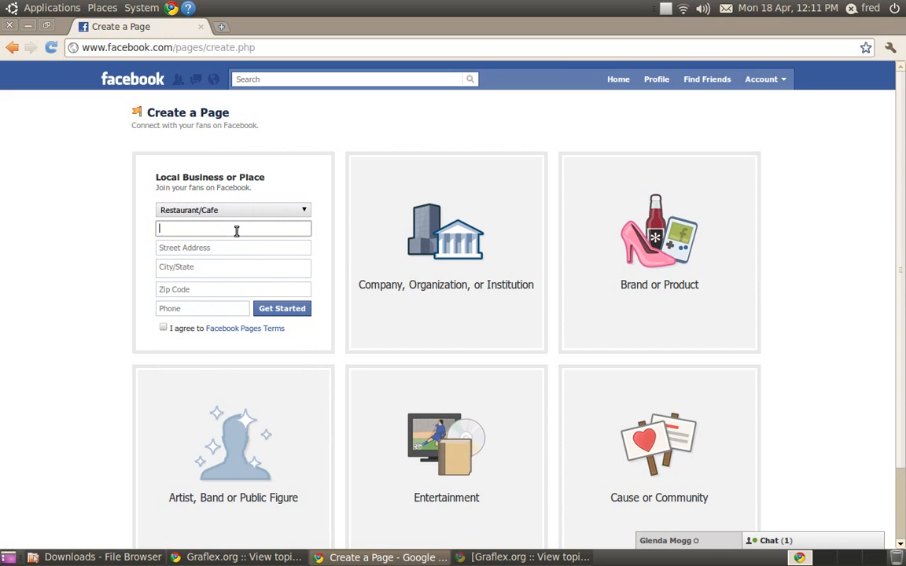
text(Fred's Taco Bar)
- Fill in the business's street address
click(255, 246)
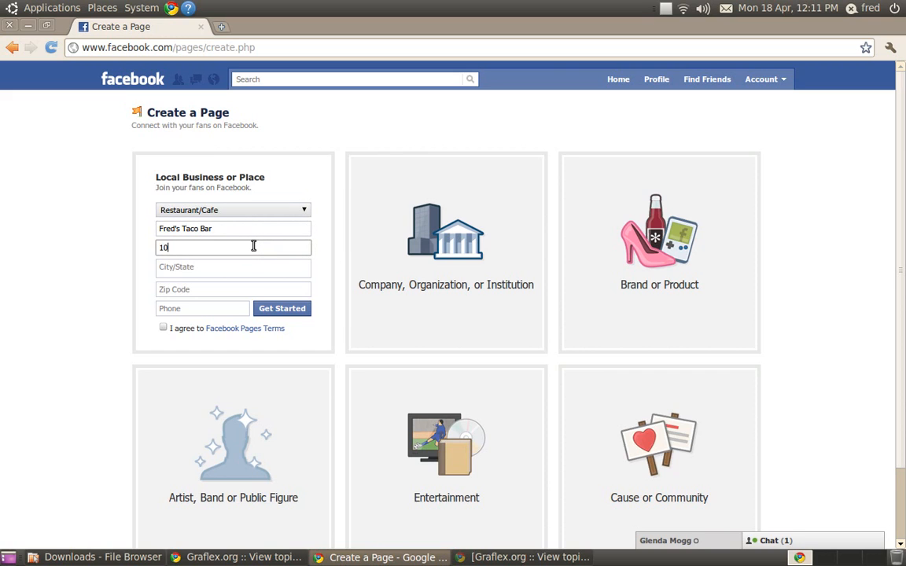
- Set the city to Kelowna, British Columbia from the suggestions and fill in the postal code
key(Tab)
text(Kel)
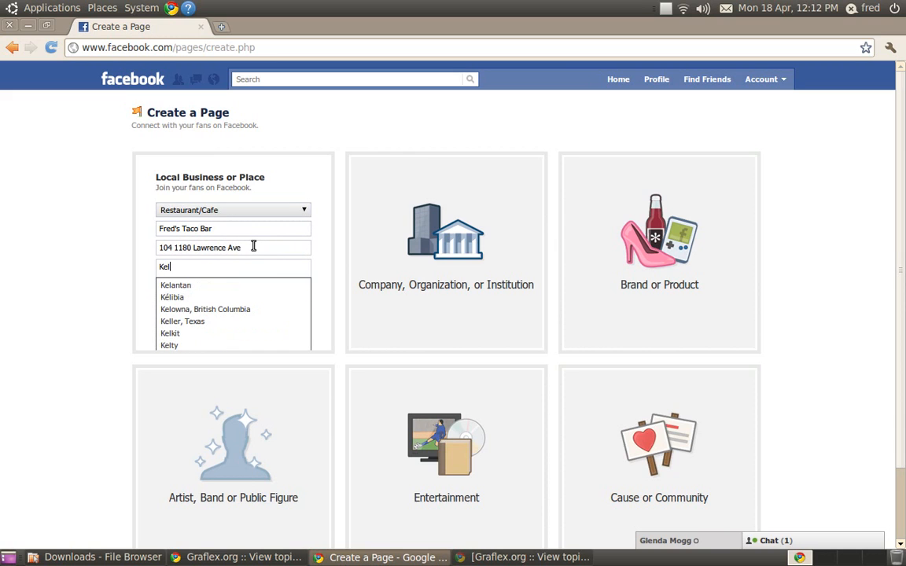
key(Down)
key(Down)
key(Down)
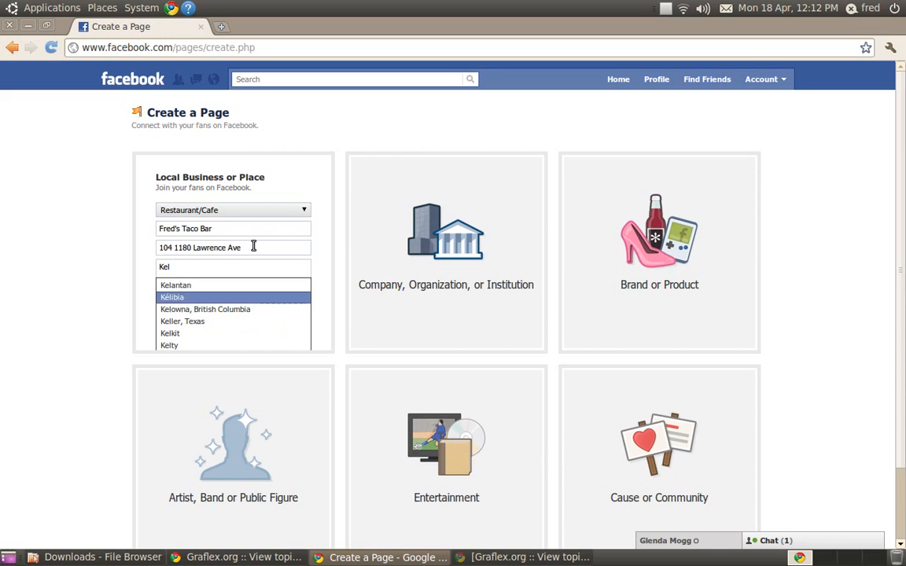
key(Return)
key(Tab)
text(V1Y6M4)
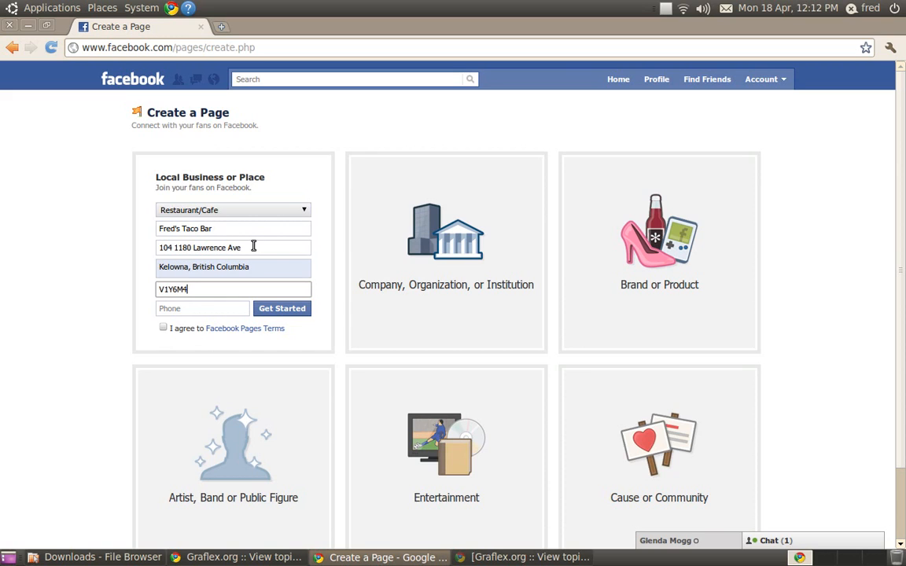
- Enter the business phone number, agree to the Pages terms and create the page
key(Tab)
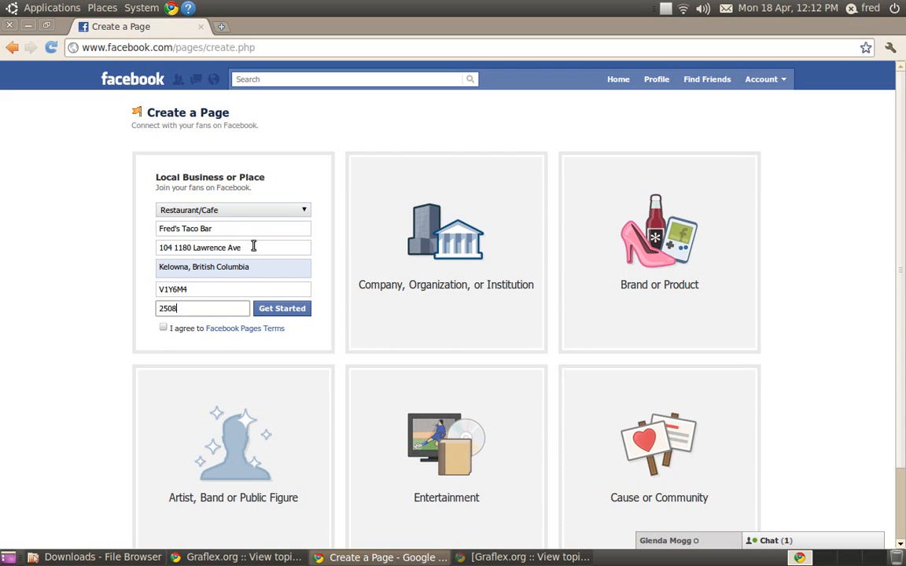
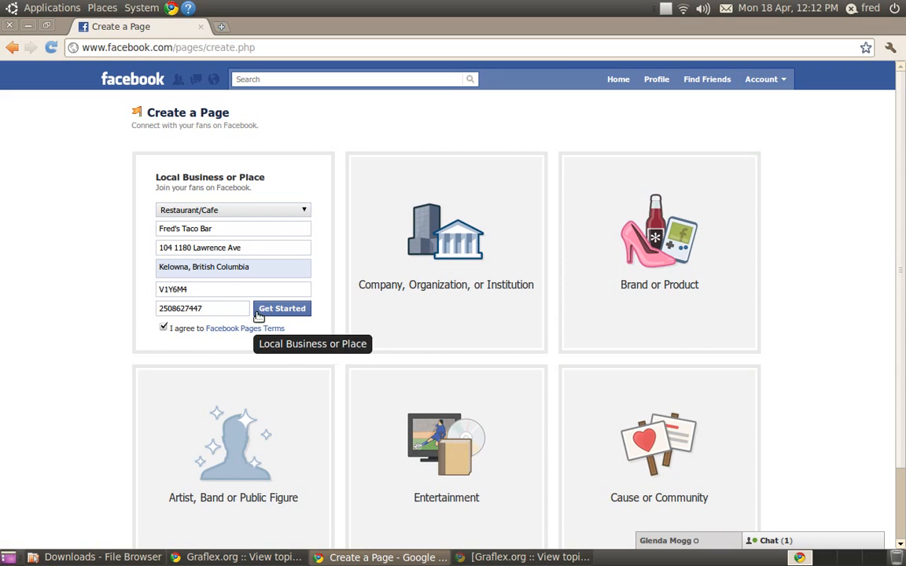
click(266, 312)
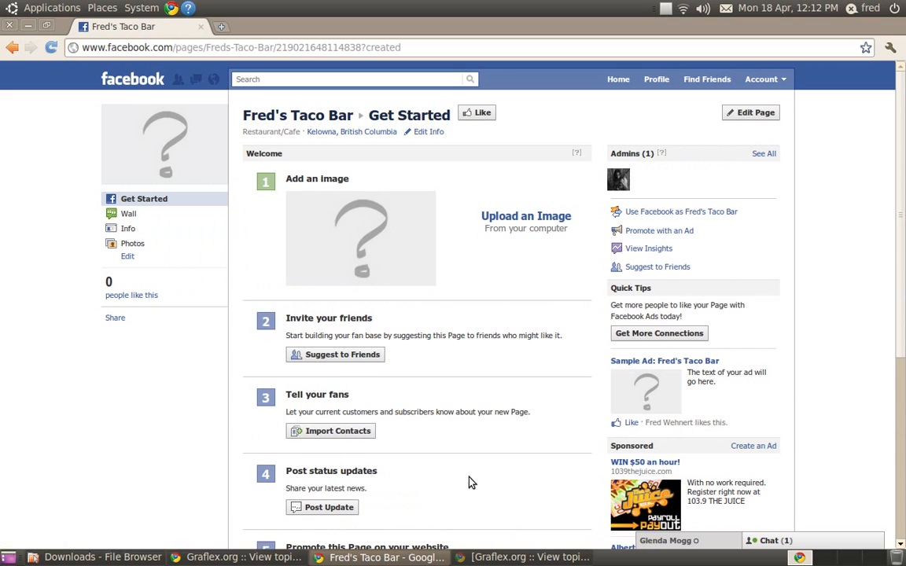
- Upload 20110415_0001_05.jpg from the Desktop's KelownaMarina folder as the page image
click(517, 223)
click(349, 210)
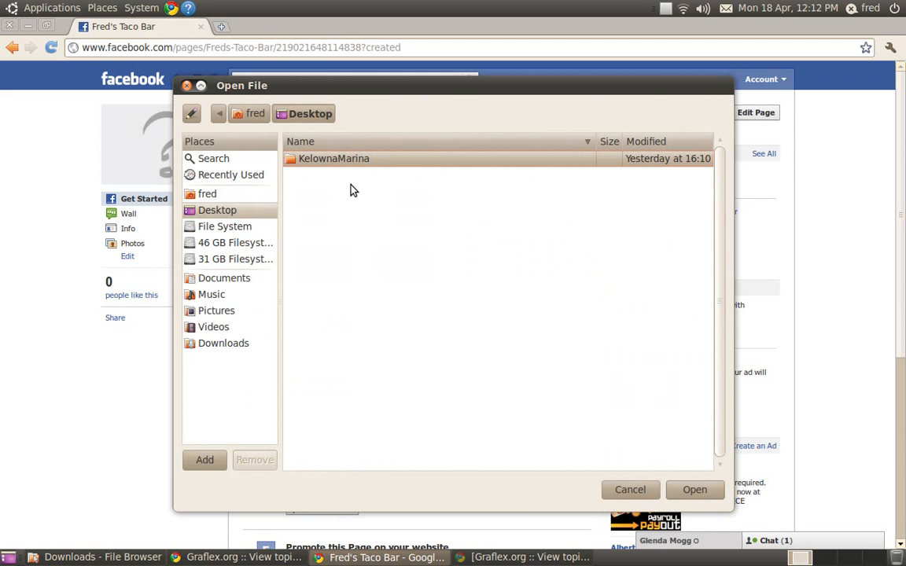
double_click(350, 161)
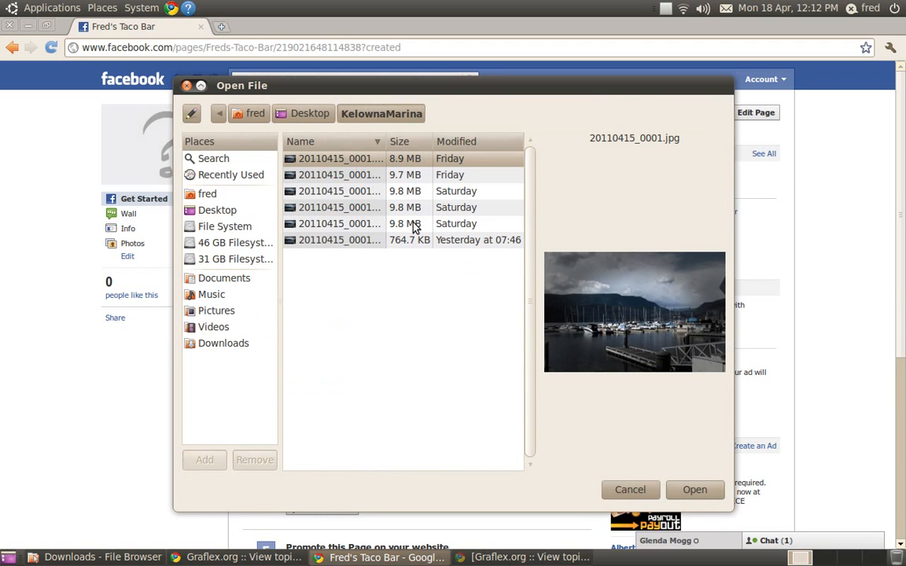
click(346, 244)
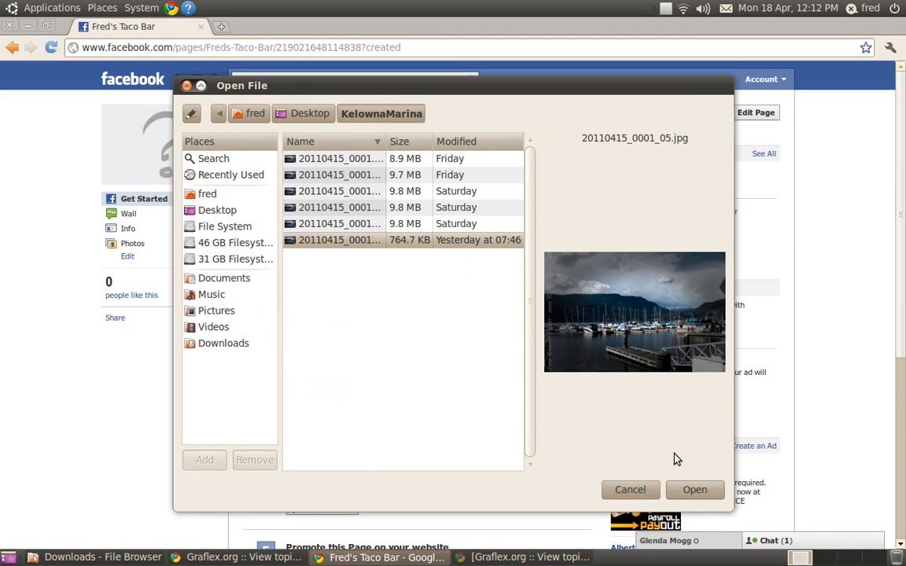
click(696, 493)
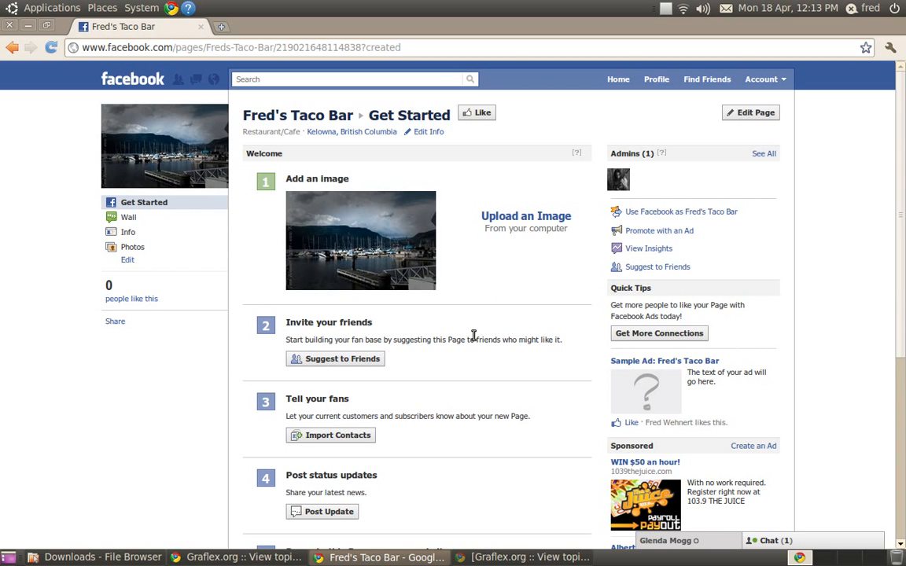
- Review the new page and open its Edit Page settings
scroll(473, 336, down, 8)
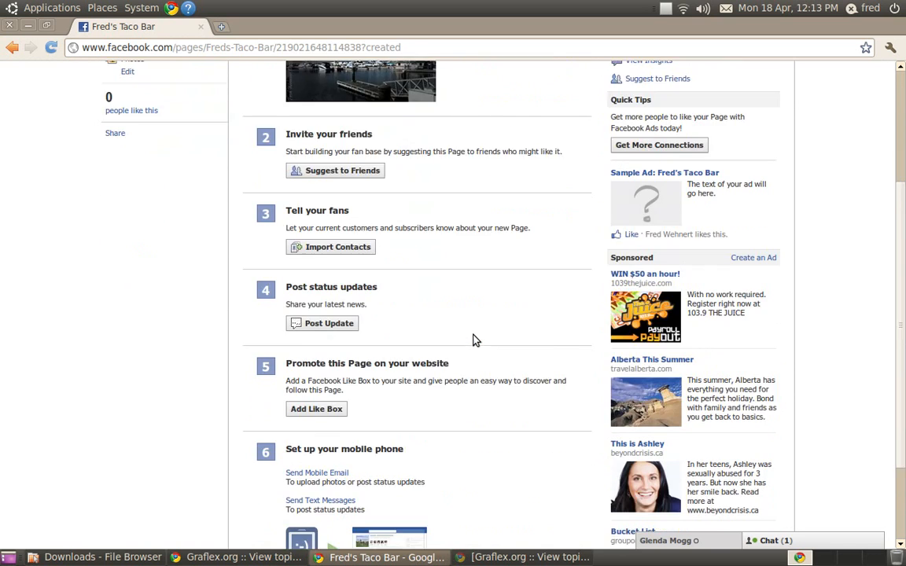
scroll(473, 340, up, 8)
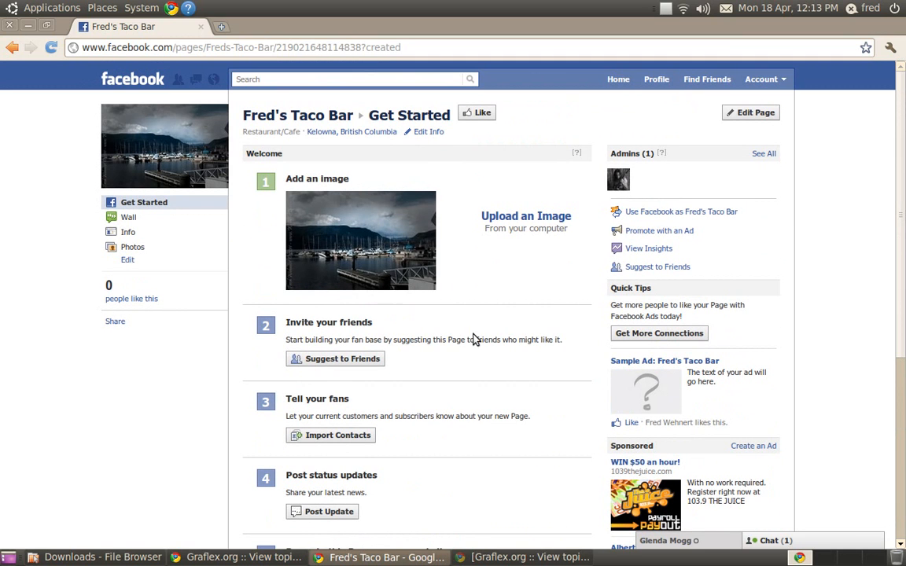
click(742, 115)
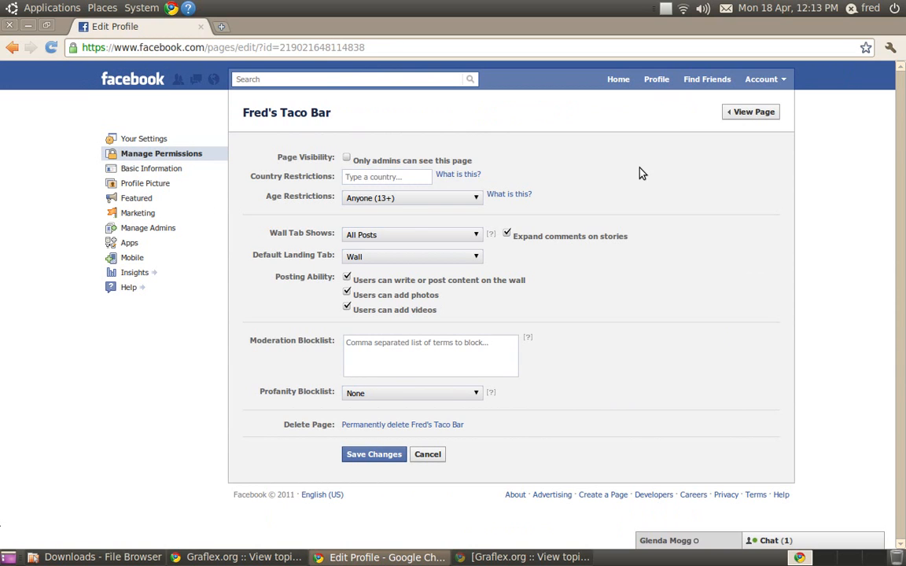
- Examine the Your Settings, Manage Permissions and Basic Information sections of the page settings
click(160, 139)
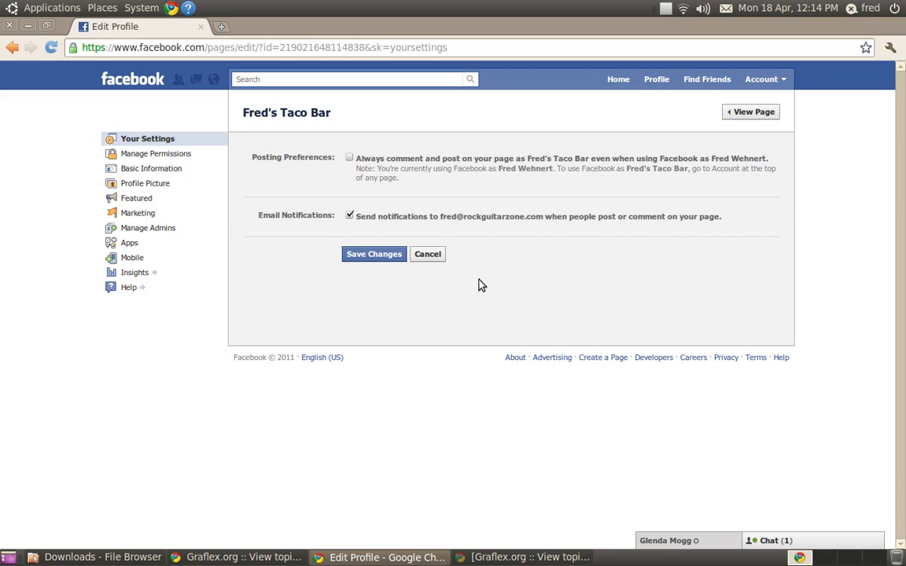
click(179, 156)
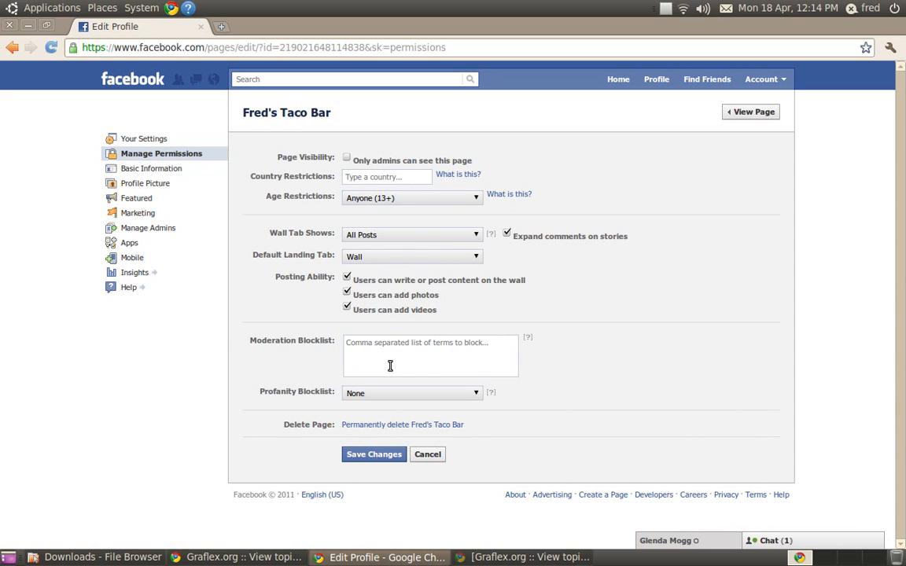
click(177, 174)
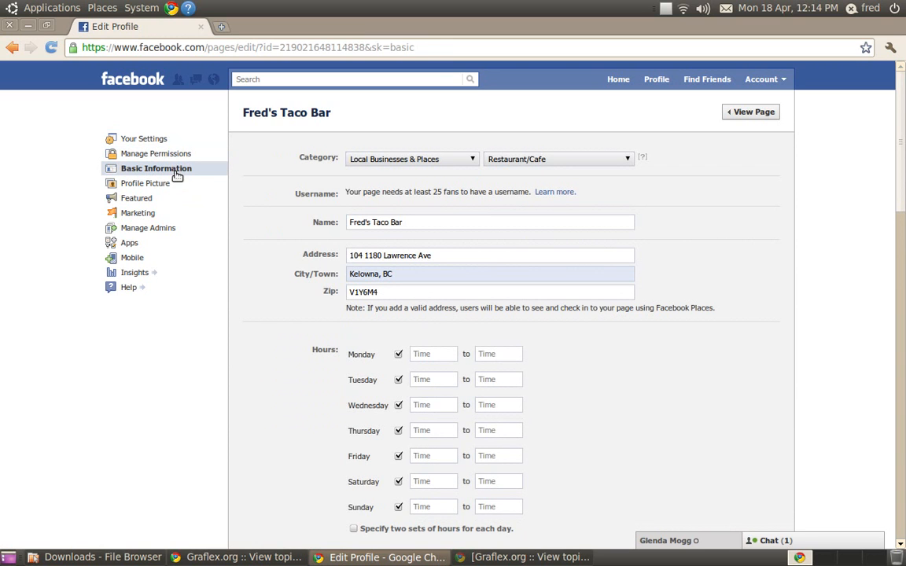
scroll(526, 310, down, 1)
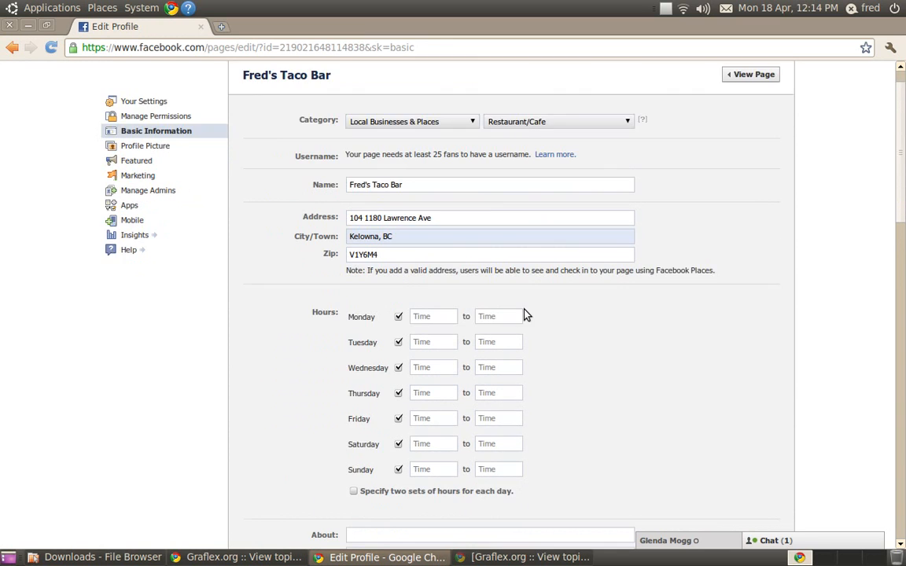
- Set Monday's opening hours from 9:00 am to 9:00 pm
scroll(525, 315, down, 2)
click(419, 240)
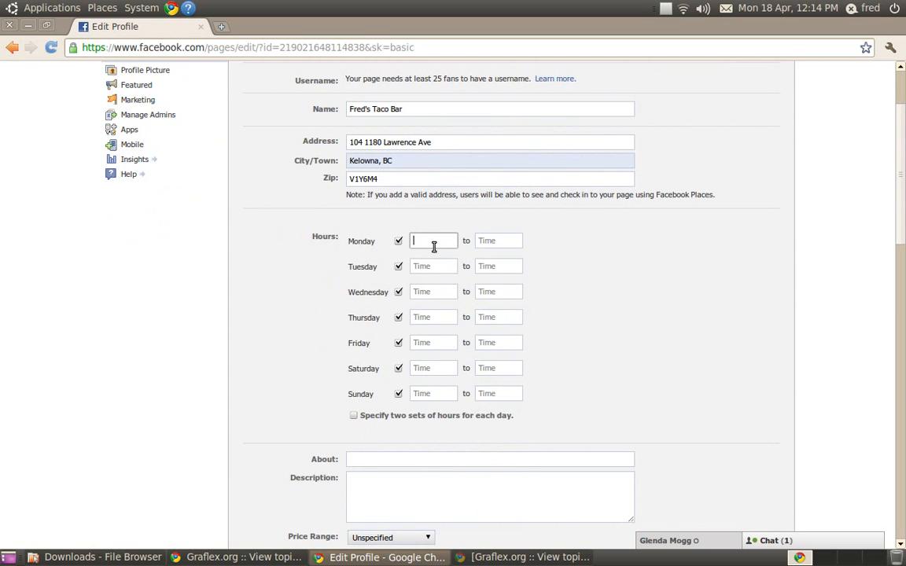
text(9)
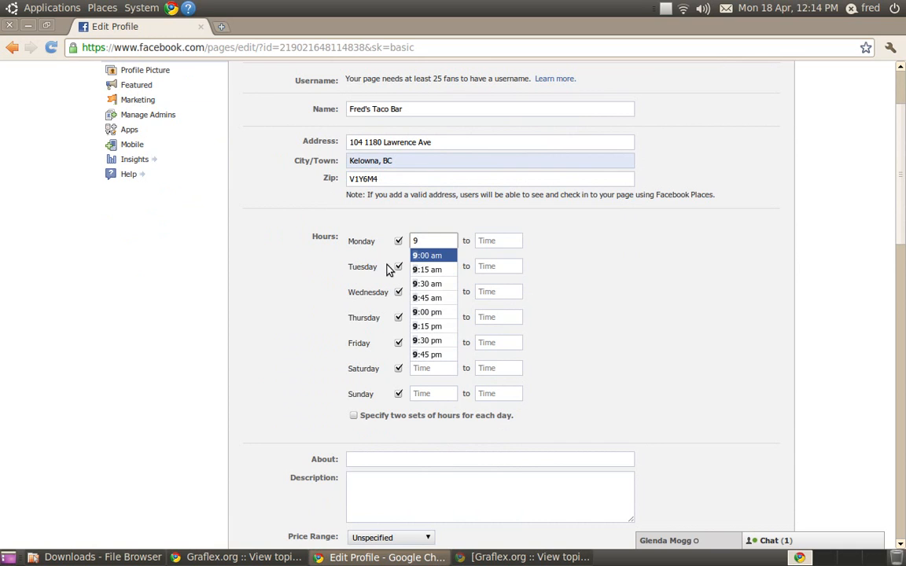
click(431, 255)
click(493, 240)
text(9)
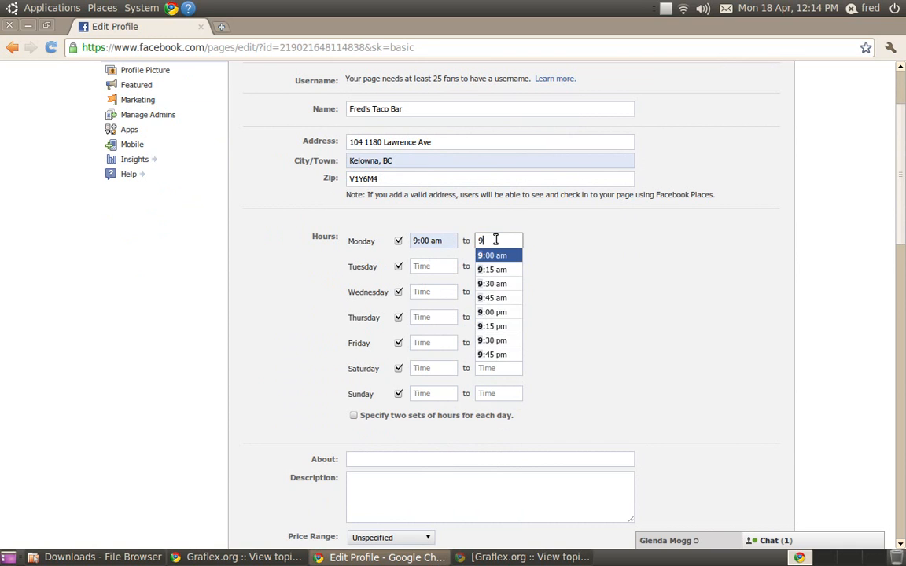
click(498, 312)
- Set Tuesday's opening hours from 9:00 am to 9:00 pm
click(425, 264)
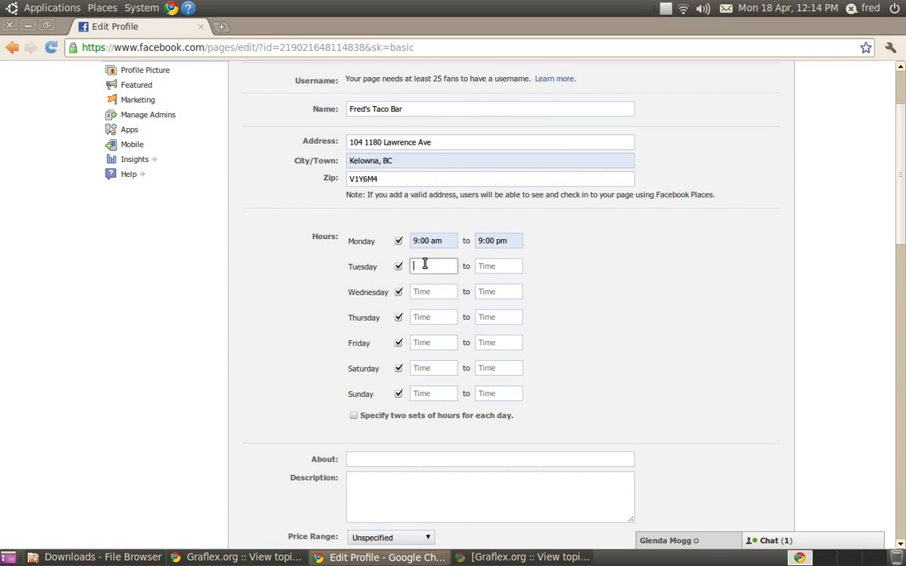
text(9)
click(431, 293)
click(506, 269)
text(9)
click(504, 344)
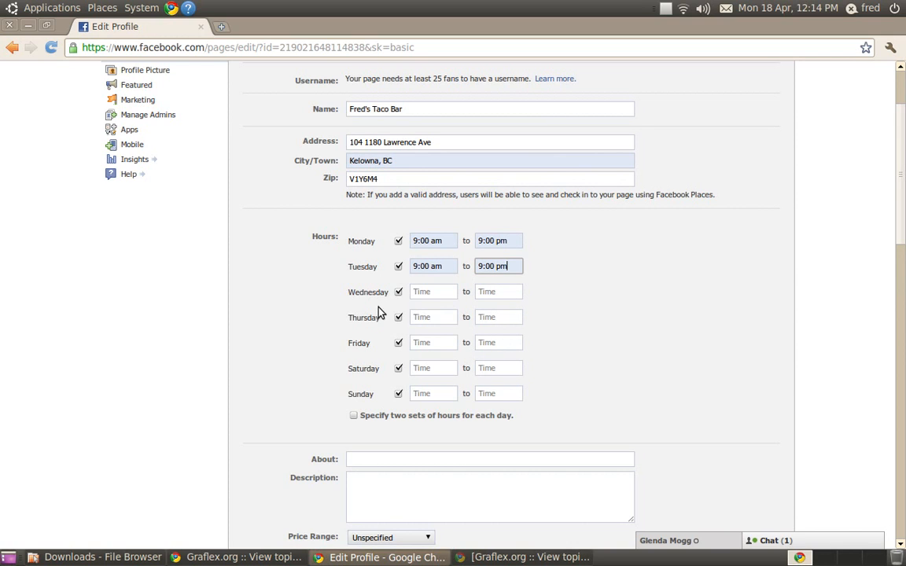
- Set Wednesday's opening hours from 9:00 am to 9:00 pm
click(422, 293)
text(9)
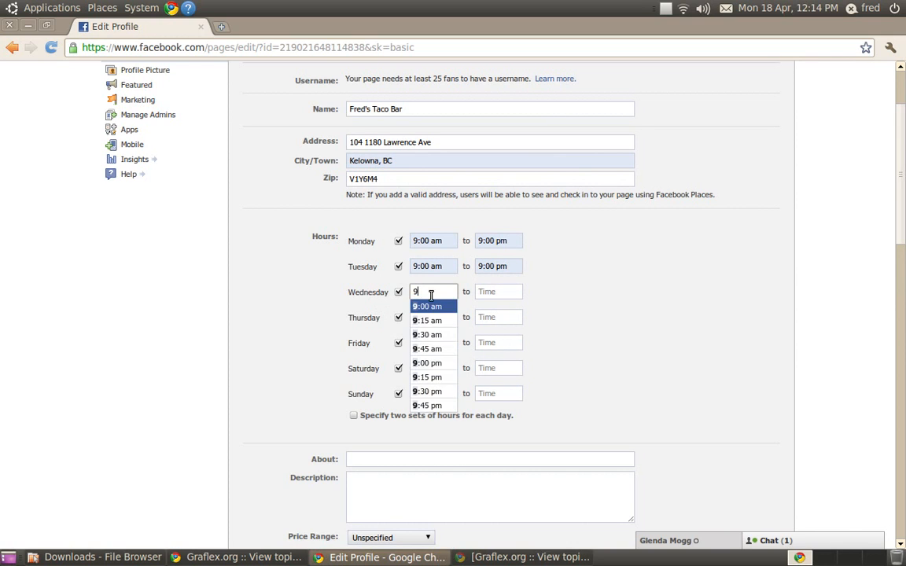
click(434, 307)
click(483, 293)
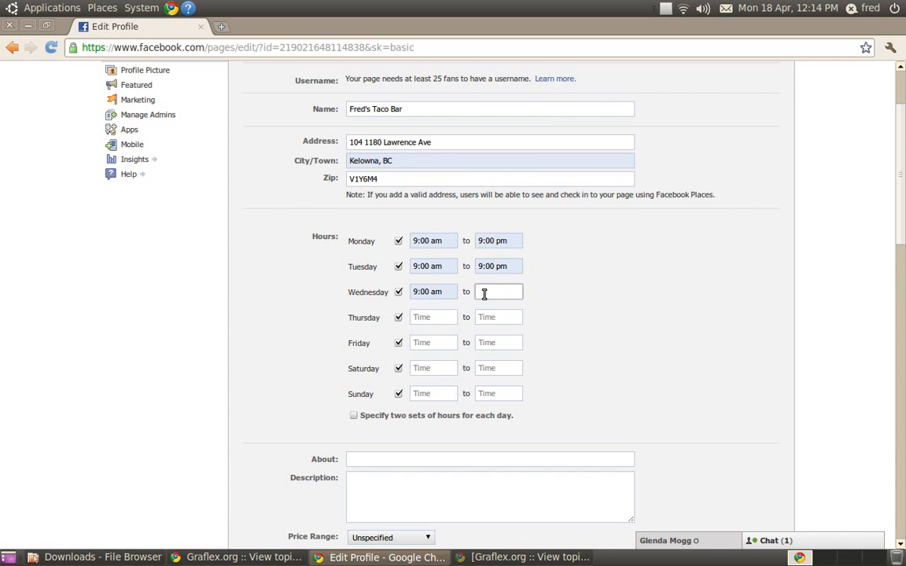
text(9)
click(508, 364)
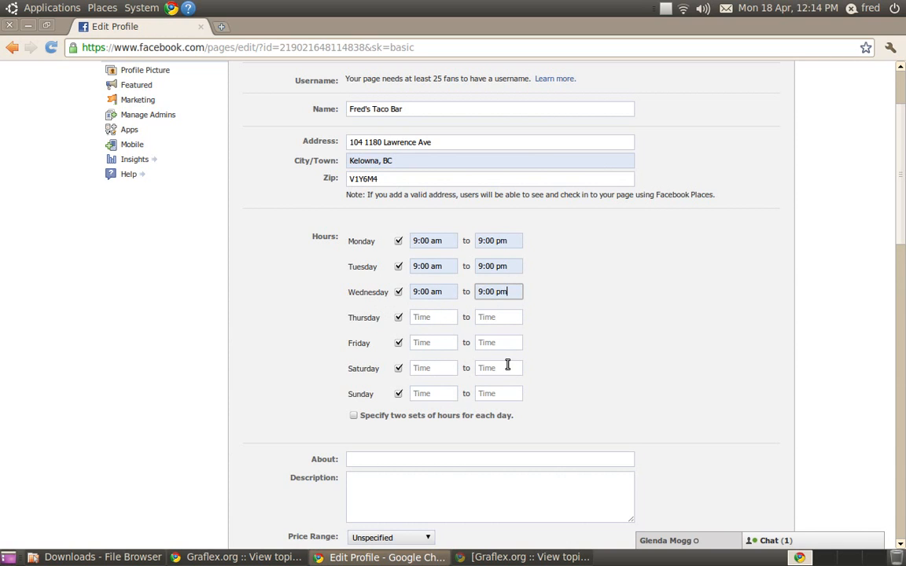
- Set Thursday's opening hours from 9:00 am to 9:00 pm
click(435, 318)
text(9)
click(446, 332)
click(497, 317)
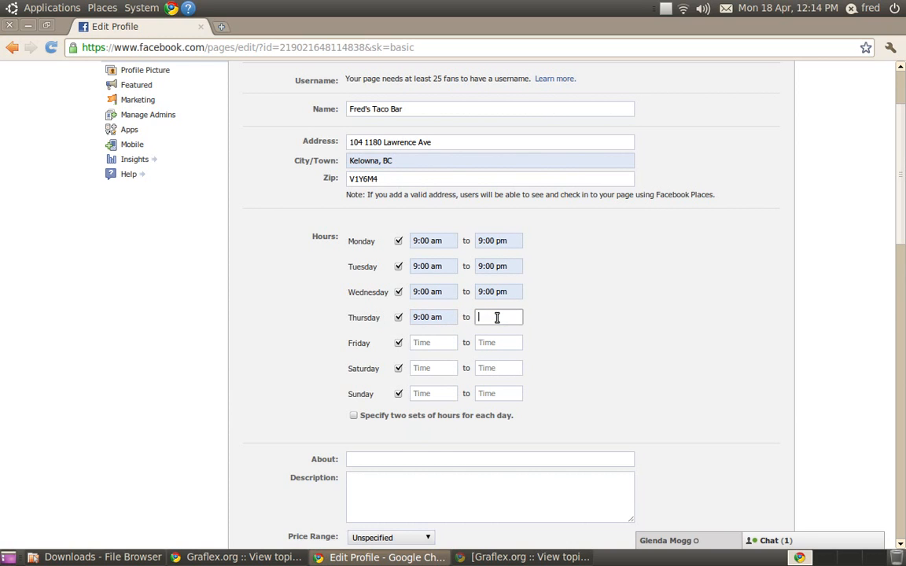
text(9)
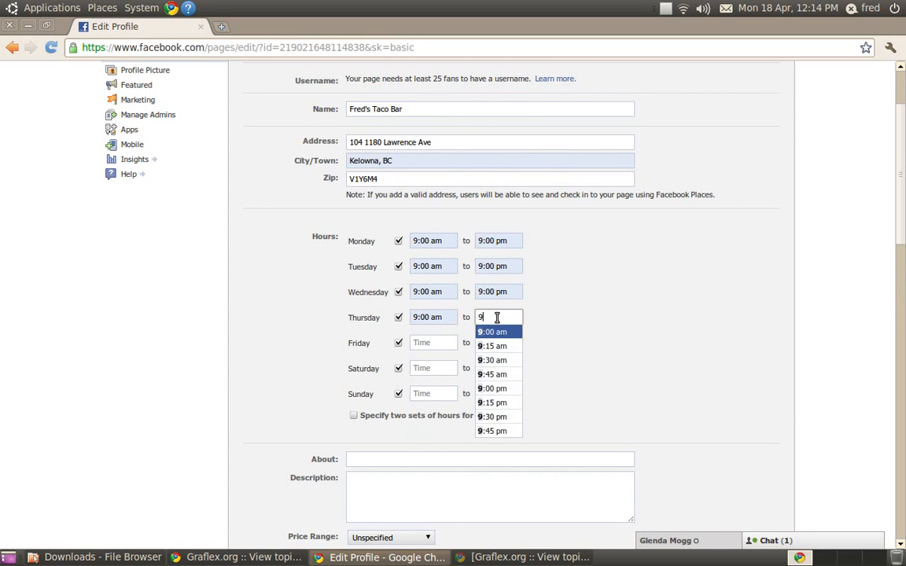
click(495, 389)
- Set Friday's opening hours from 9:00 am to 11:00 pm
click(428, 343)
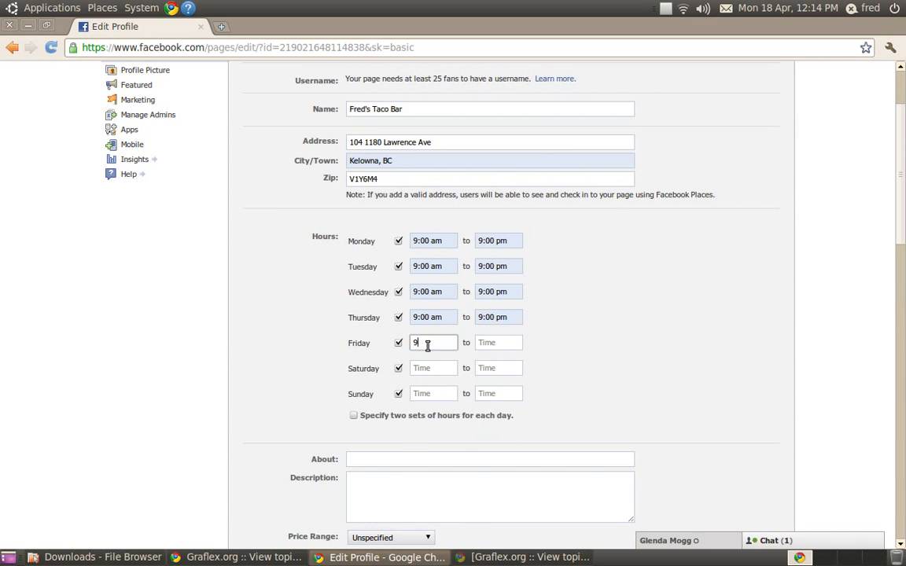
text(9)
click(431, 356)
click(504, 343)
text(11)
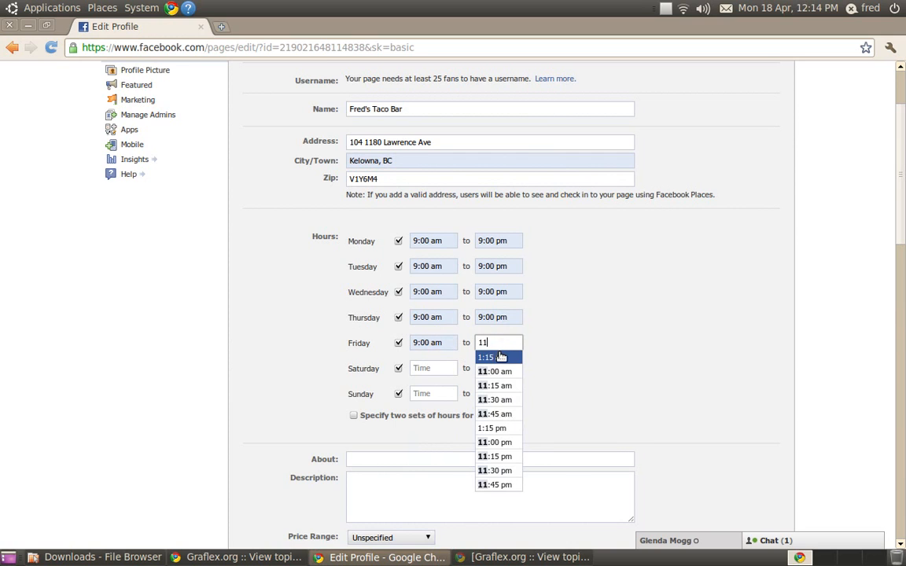
click(503, 442)
- Set Saturday's opening hours from 7:00 am to 11:00 pm
click(433, 367)
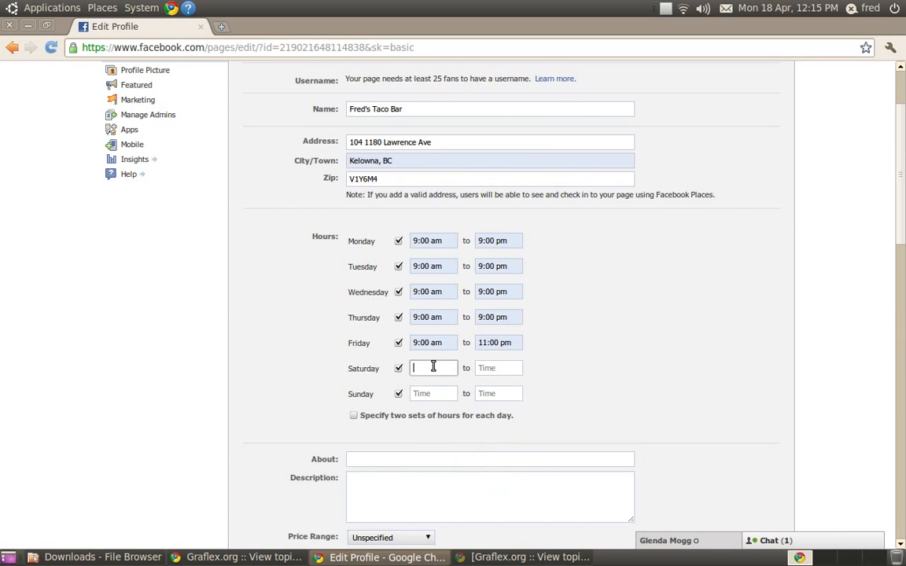
text(9)
key(BackSpace)
text(7)
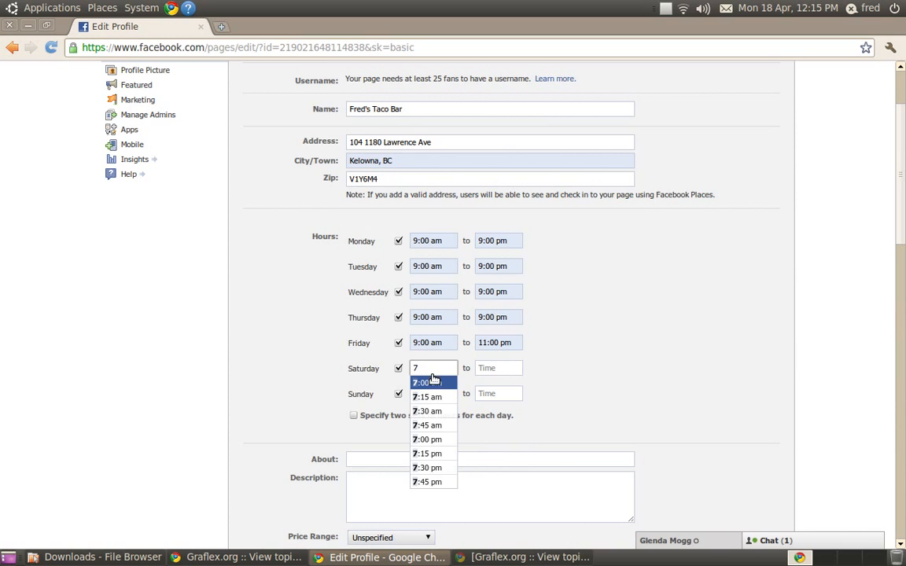
click(452, 381)
click(495, 369)
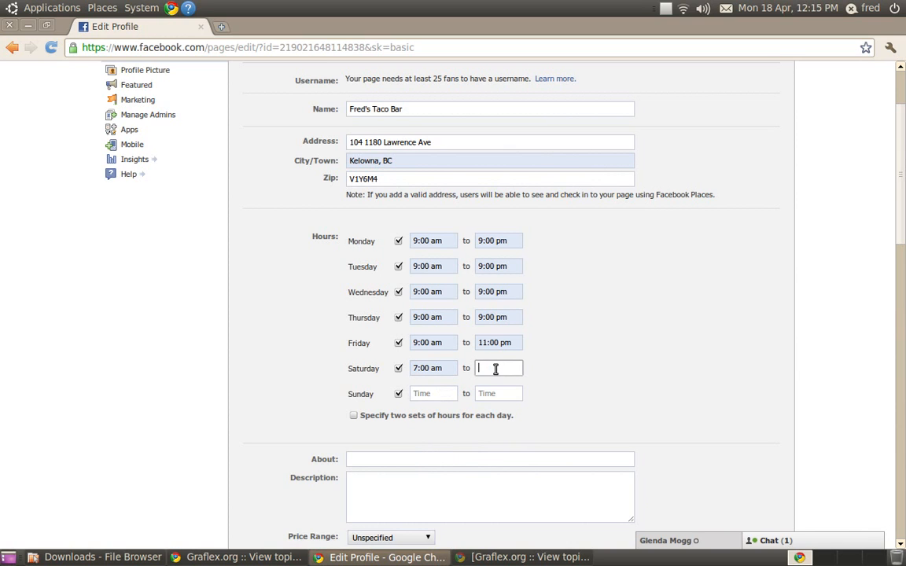
text(11)
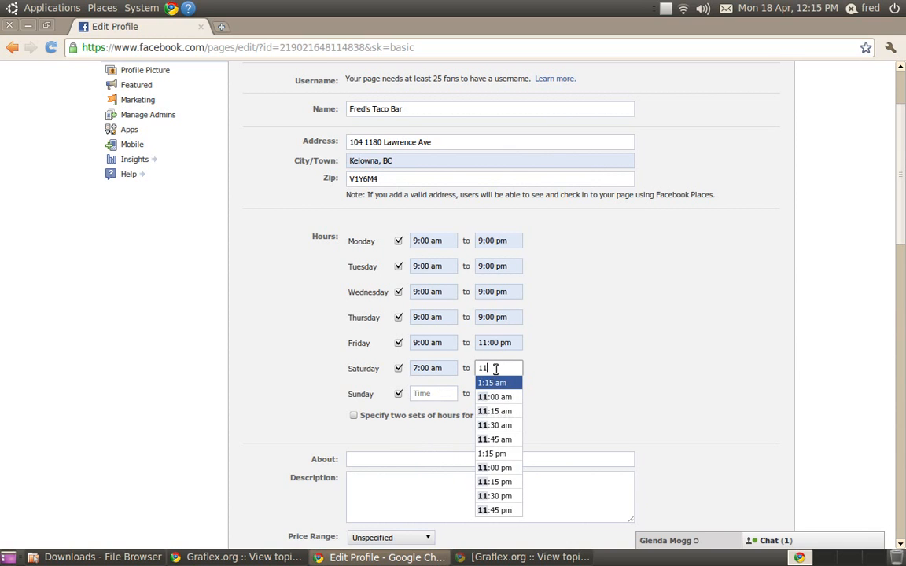
click(511, 474)
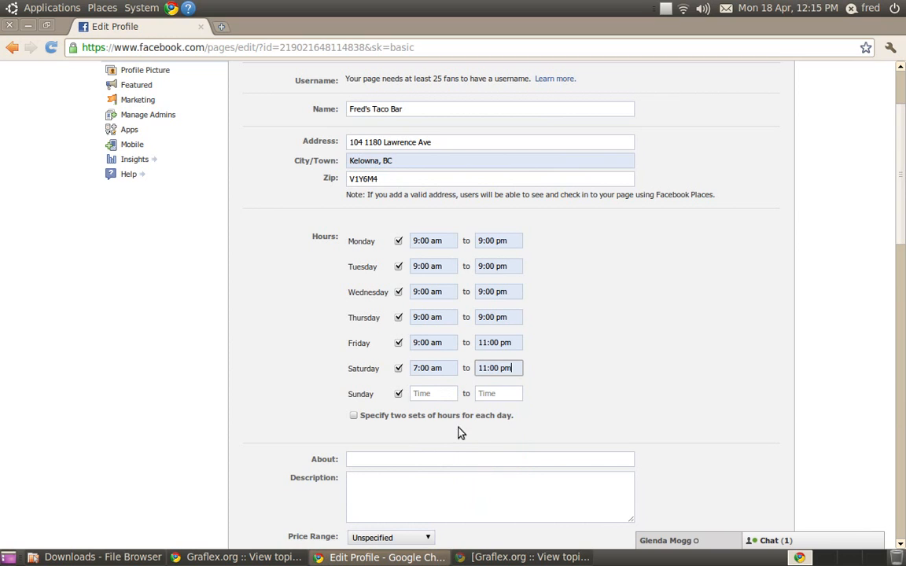
- Set Sunday's opening hours from 12:00 pm to 8:30 pm
click(440, 395)
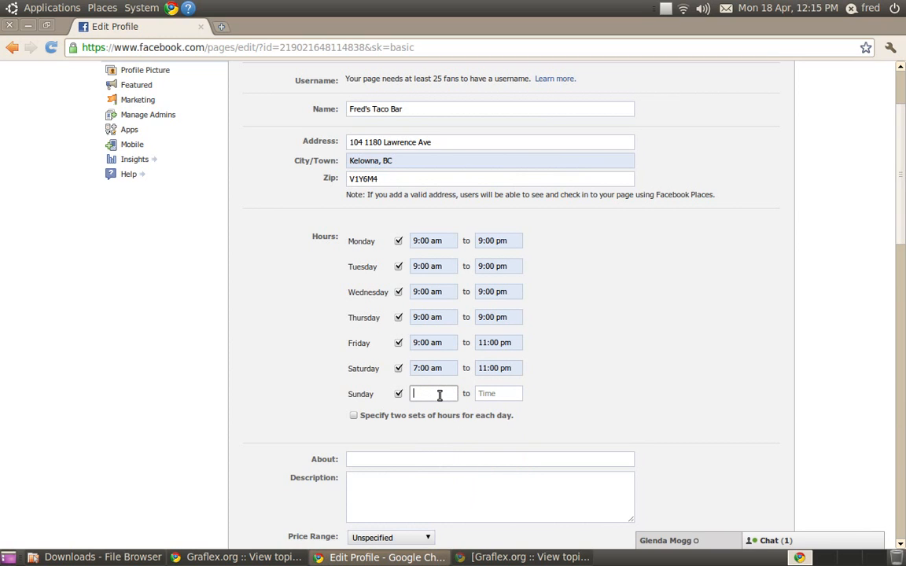
text(1)
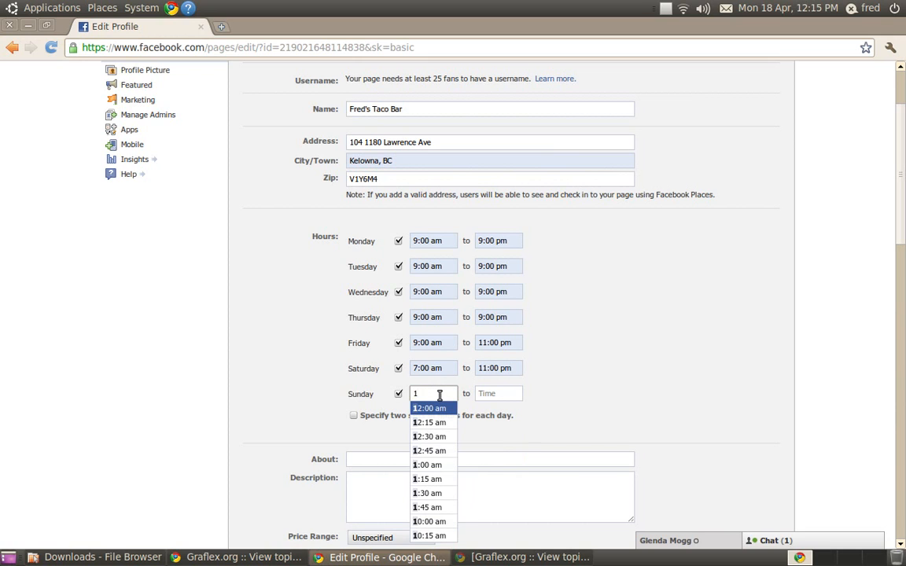
text(2)
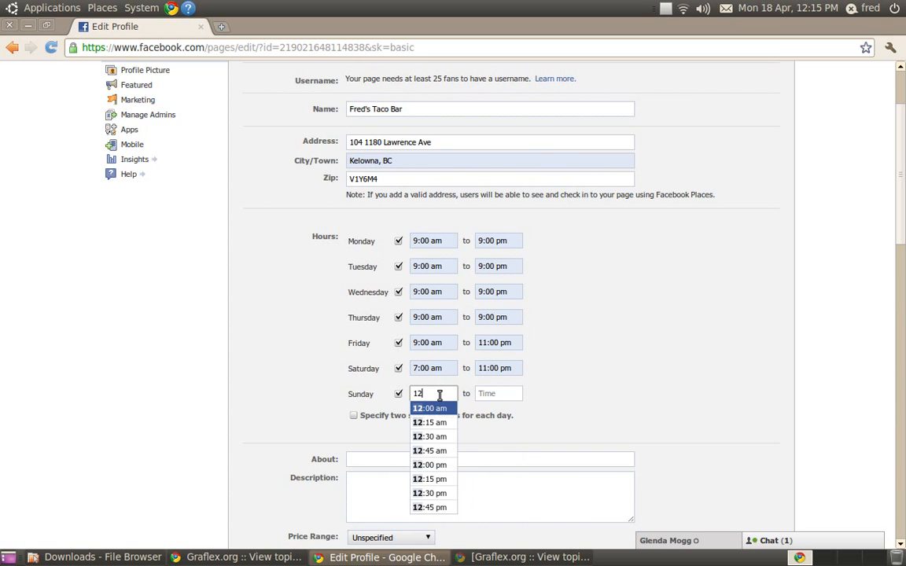
click(448, 466)
click(493, 390)
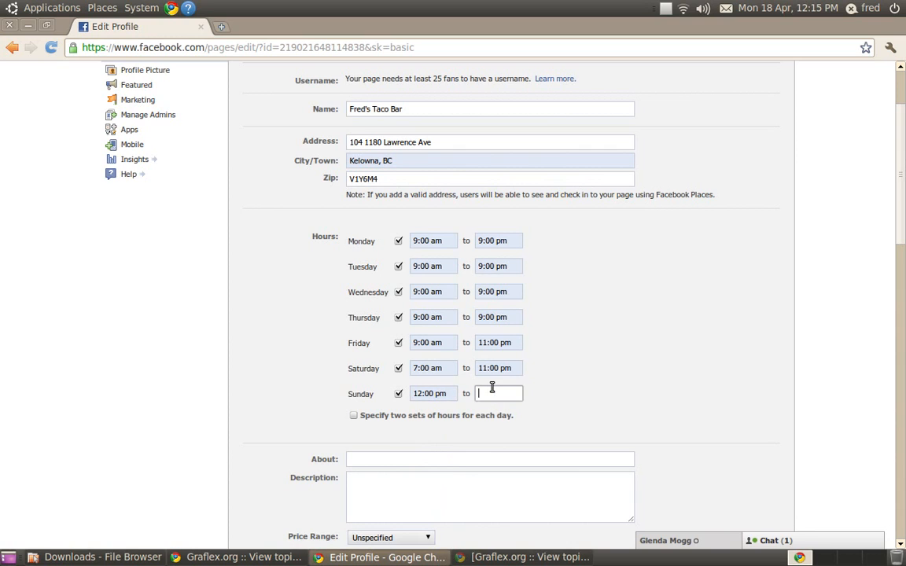
text(8)
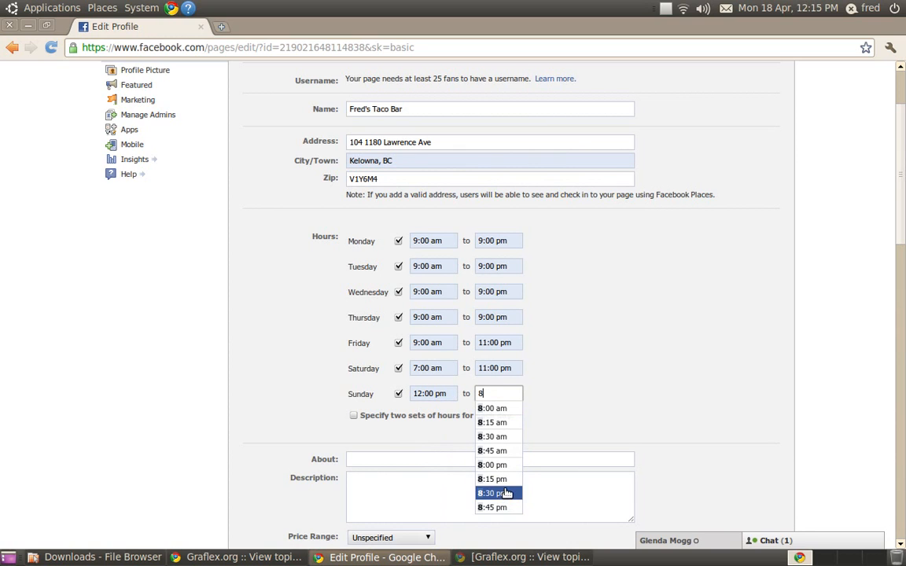
click(505, 493)
- Fill in the About field with "We serve the best Tacos & Margaritas in Kelowna"
scroll(517, 390, down, 2)
scroll(517, 390, down, 2)
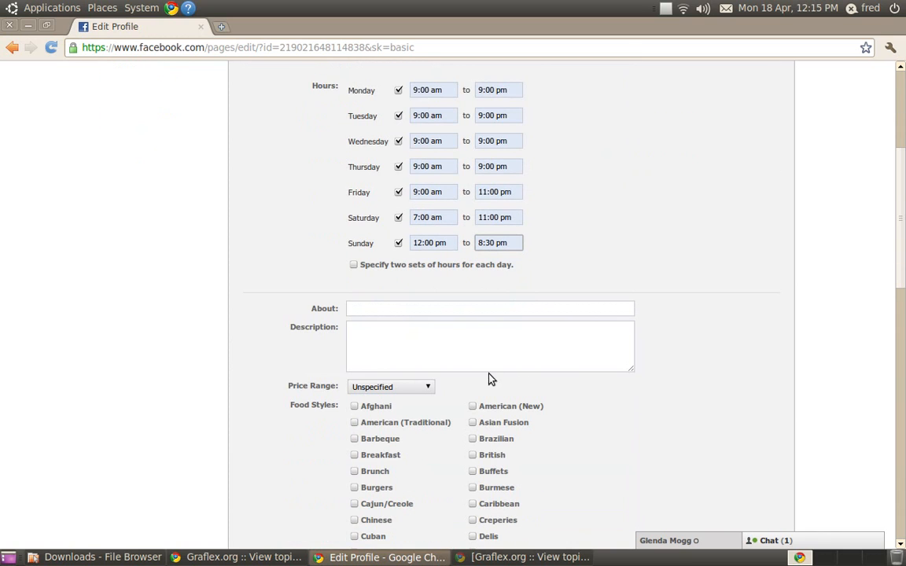
click(421, 309)
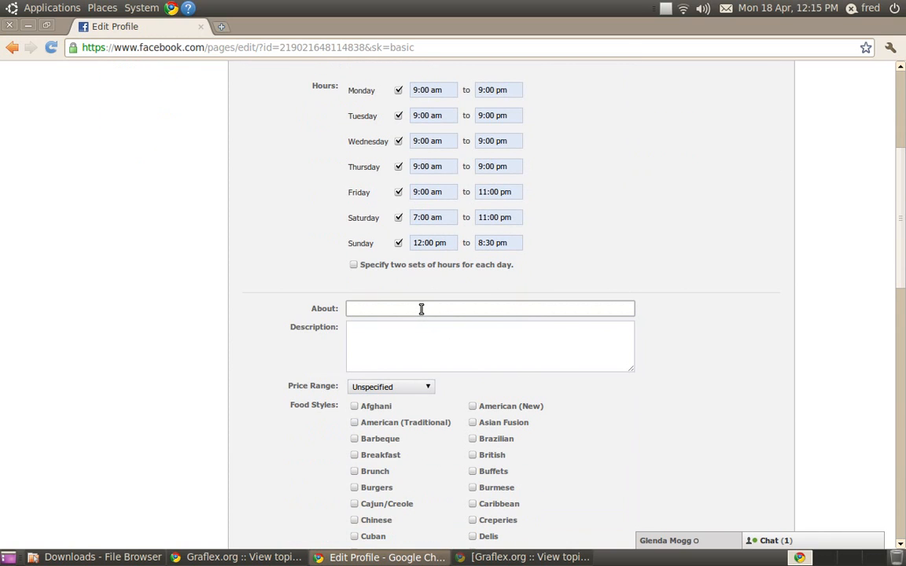
text(We serve the best Tacos & Margaritas in Kelowna)
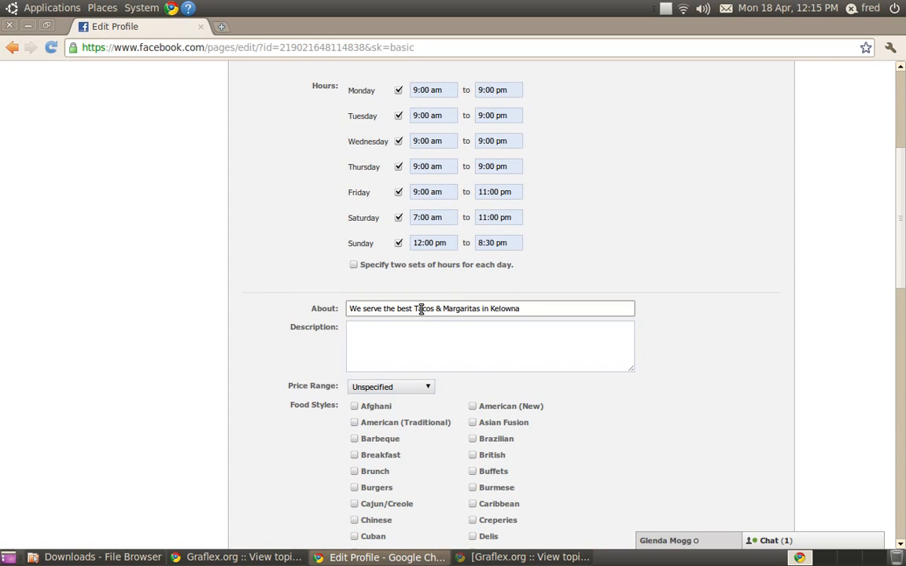
- Write a description stating the restaurant is family owned and operated
click(430, 330)
text(fAM)
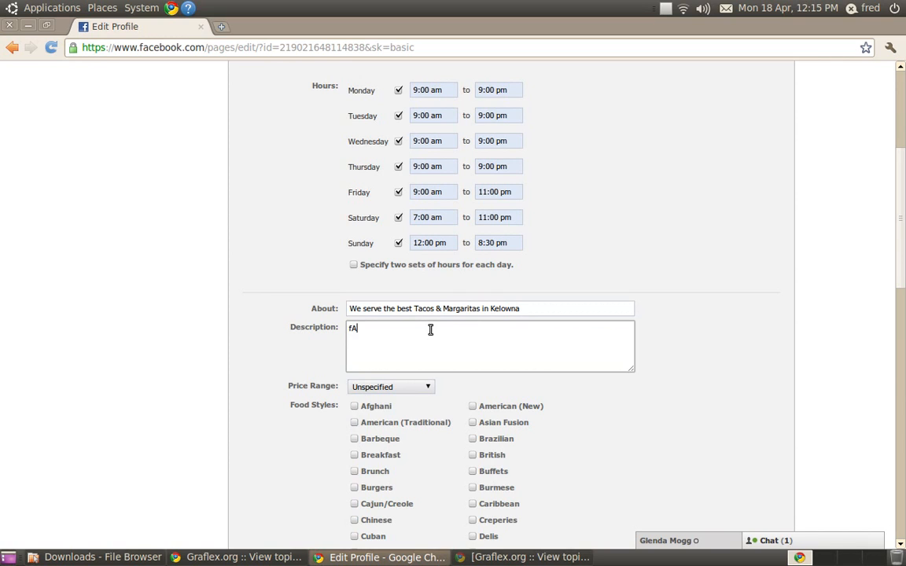
key(BackSpace)
text(MIL)
key(BackSpace)
key(BackSpace)
key(BackSpace)
key(BackSpace)
text(Family run and operated)
key(Left)
key(Left)
key(Left)
key(Left)
key(Left)
key(Left)
key(Left)
key(Left)
key(Left)
key(Left)
key(Left)
key(Left)
key(Left)
key(BackSpace)
key(BackSpace)
key(BackSpace)
text(owned)
- Tick Mexican as the food style and Street as the parking option
scroll(452, 340, down, 8)
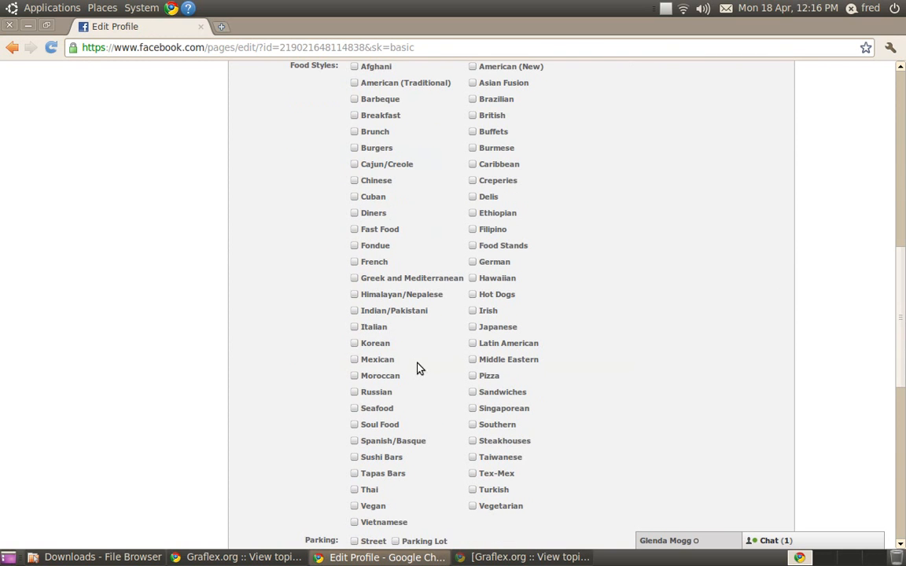
click(354, 359)
scroll(367, 368, down, 5)
scroll(367, 368, down, 2)
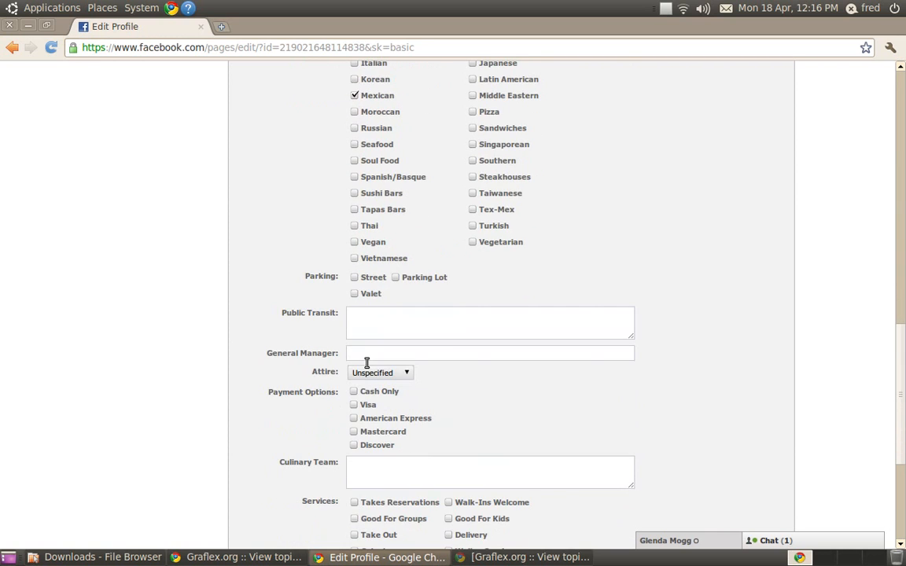
click(355, 278)
- Enter the public transit directions "Take the number 10 or 9 from Queensway station or Orchard Park station"
scroll(369, 314, down, 3)
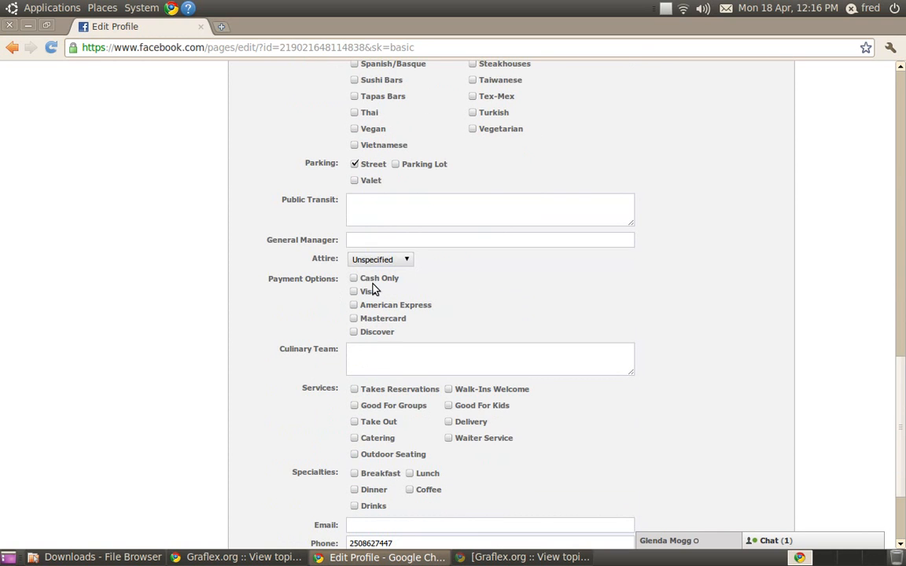
click(373, 212)
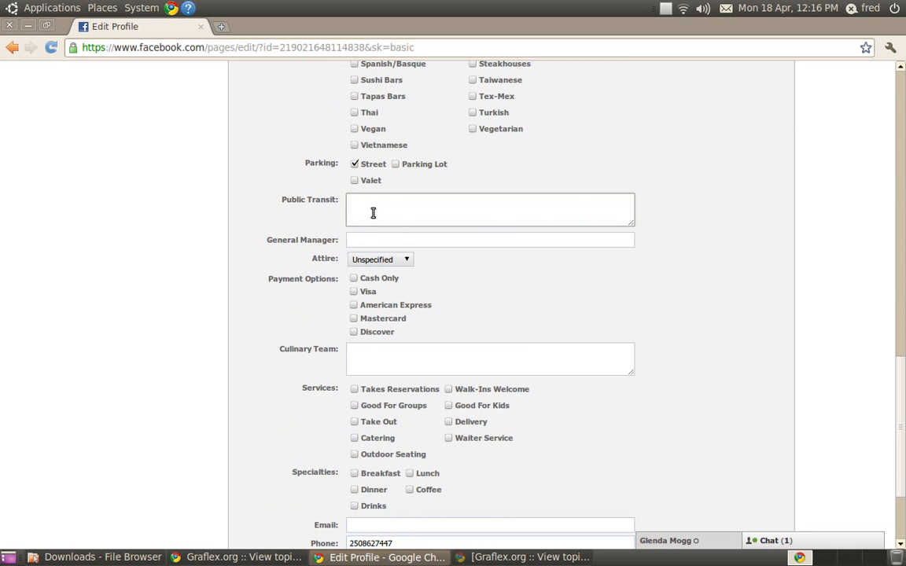
text(Take the number 10  or 9 from Qweensway)
key(BackSpace)
text(way )
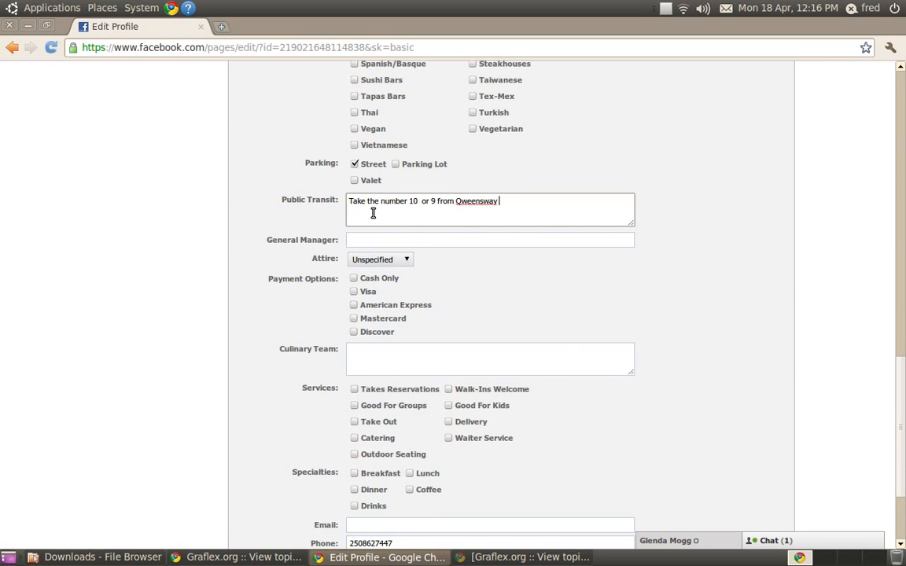
text(station ot)
text( Orchrard Park Station)
key(Left)
key(Left)
key(Left)
key(Left)
key(Left)
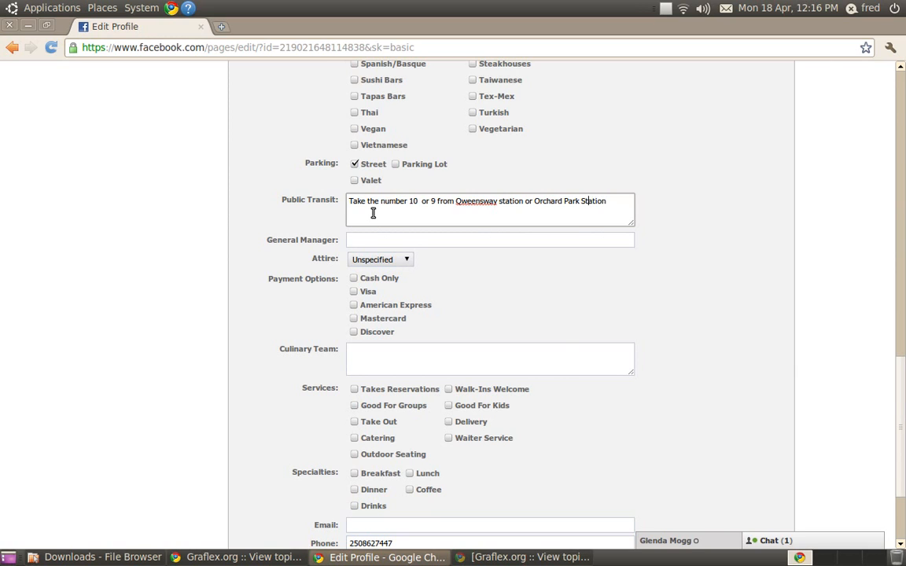
key(Right)
key(Right)
key(BackSpace)
text(s)
key(Left)
key(Left)
key(Left)
key(Left)
key(Left)
key(Left)
key(Left)
key(Left)
key(Left)
key(Left)
key(Left)
key(Left)
key(Left)
key(Left)
key(Left)
key(Left)
key(Left)
key(Left)
key(Left)
key(Left)
key(Left)
key(Left)
key(Left)
key(Left)
key(Left)
key(Left)
key(Left)
key(Left)
key(Left)
key(Left)
key(Left)
key(Left)
key(Left)
key(BackSpace)
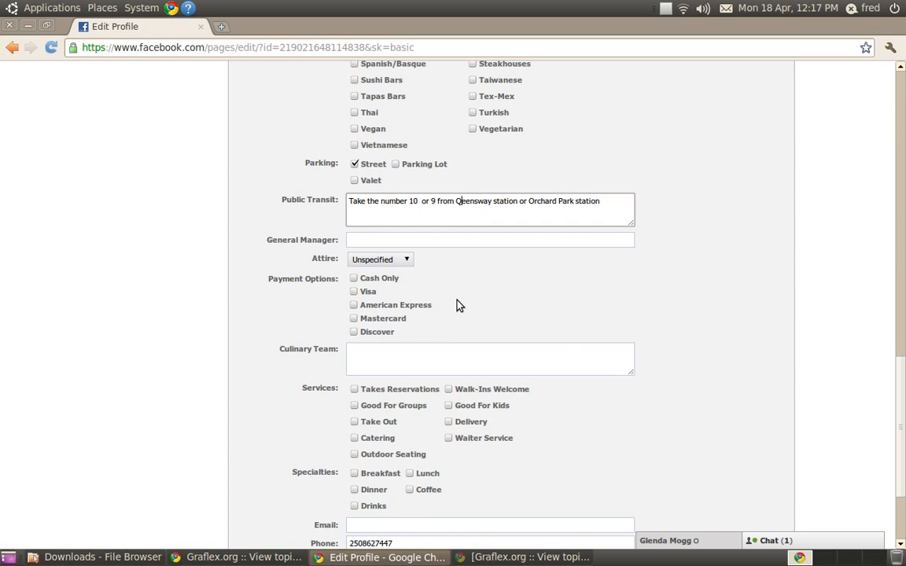
text(u)
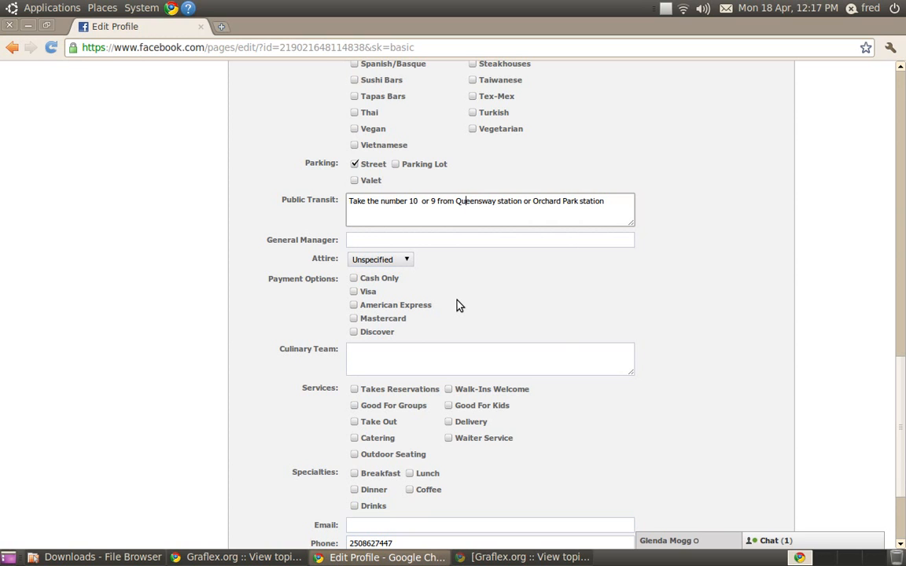
scroll(459, 305, down, 2)
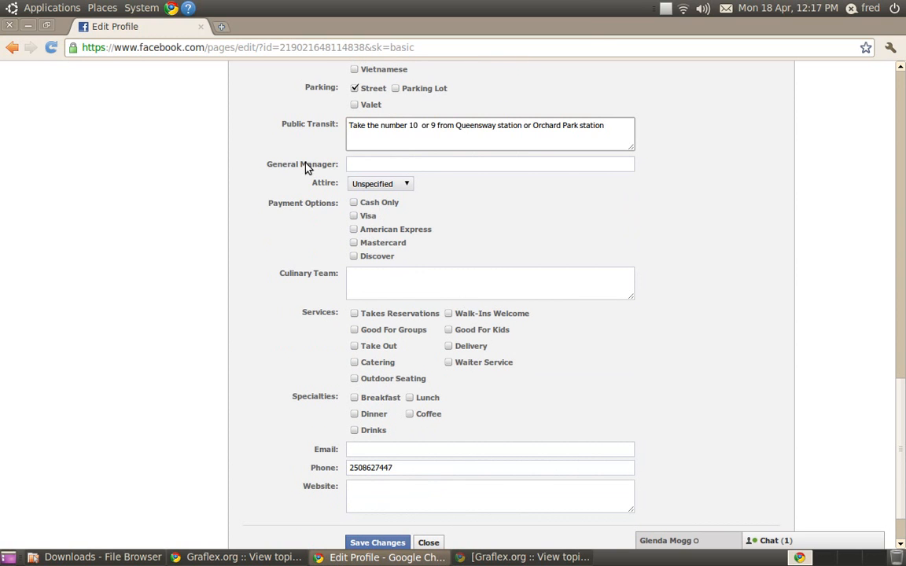
- Tick Visa and Mastercard as payment options and set the attire to Casual
click(355, 217)
click(354, 243)
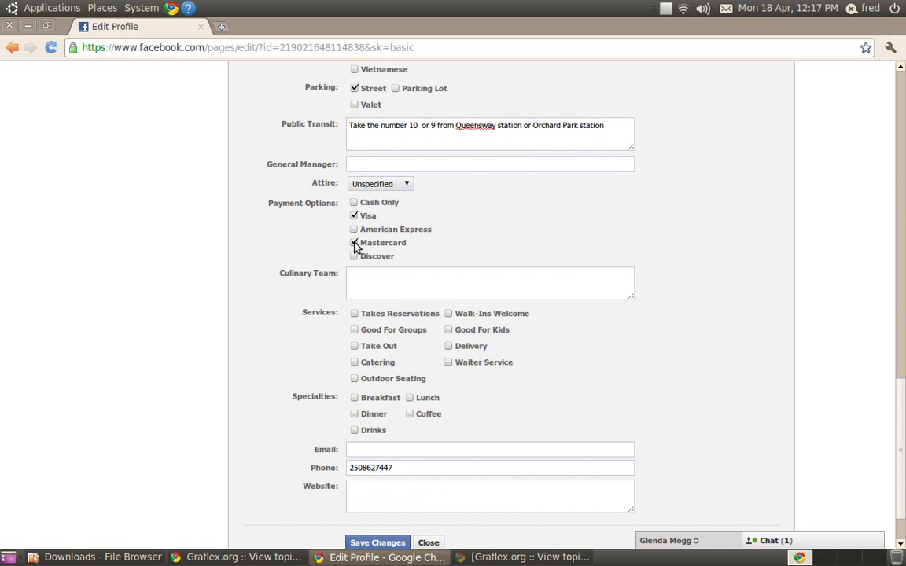
click(383, 186)
click(392, 215)
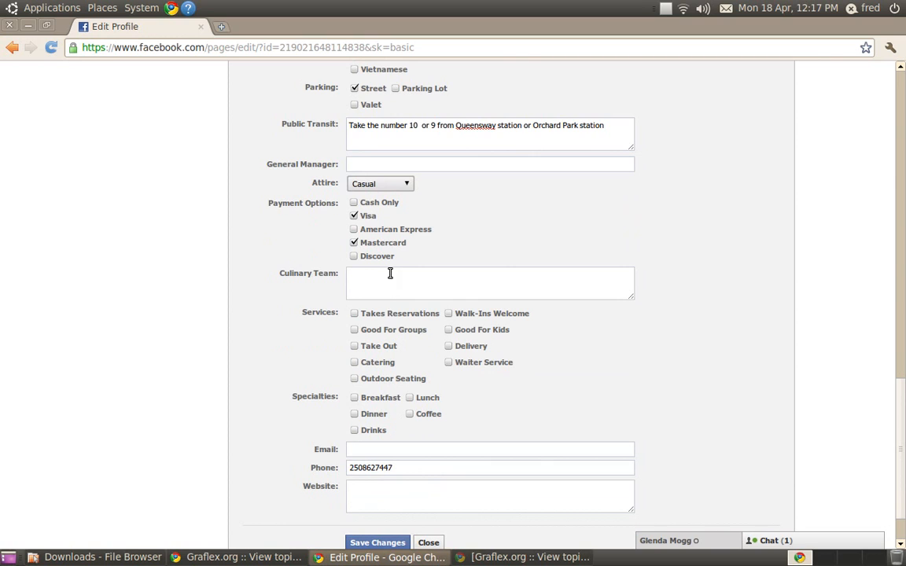
- Tick Takes Reservations, Good For Groups, Take Out, Outdoor Seating, Waiter Service, Walk-Ins Welcome, and Breakfast, Lunch, Dinner, Drinks specialties
click(389, 286)
scroll(389, 290, down, 2)
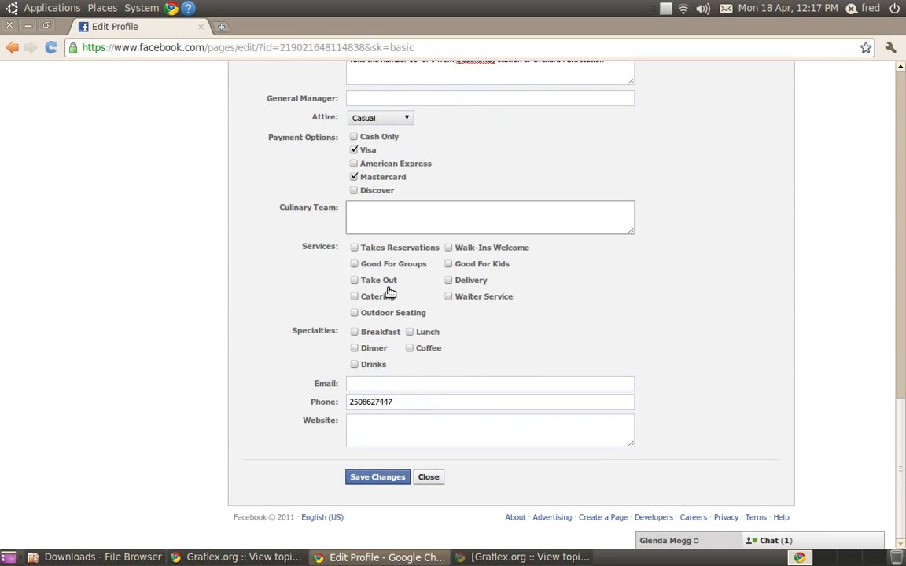
click(353, 248)
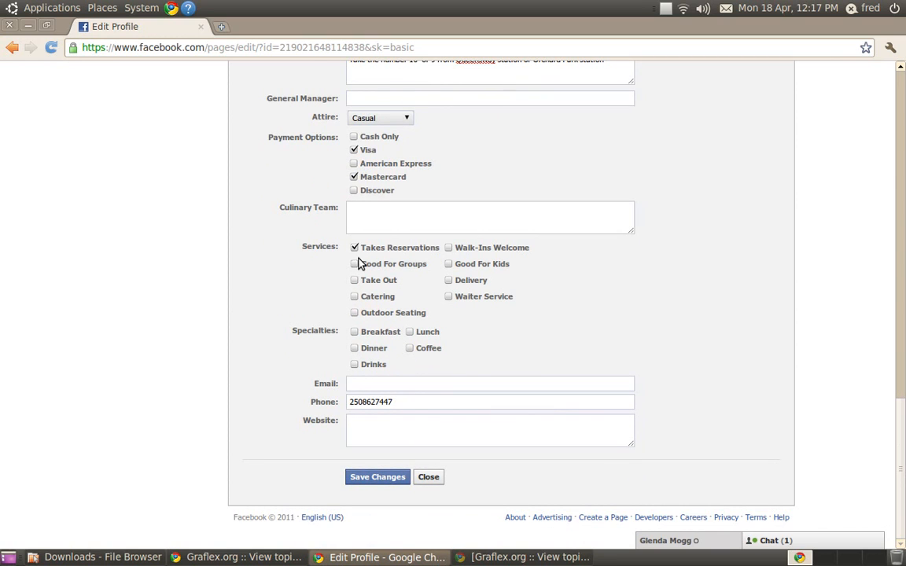
click(355, 265)
click(354, 280)
click(372, 315)
click(448, 297)
click(452, 249)
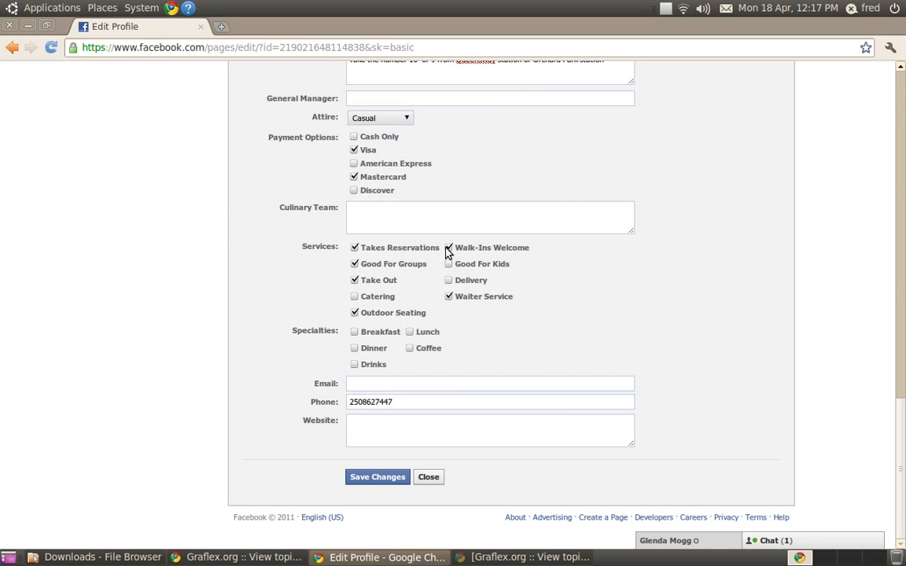
click(372, 336)
click(409, 333)
click(354, 349)
click(355, 365)
- Enter the business e-mail address in the Email field
click(368, 383)
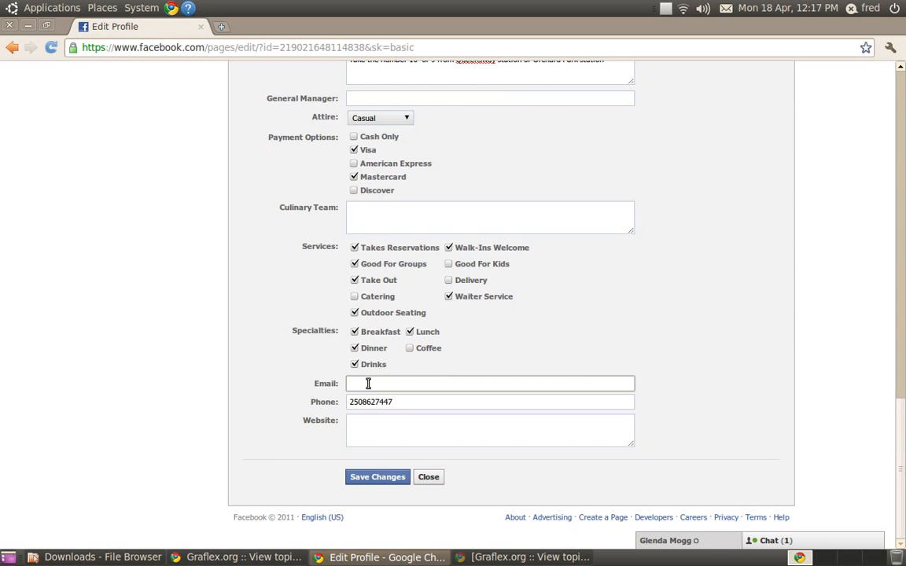
text(Fre)
key(BackSpace)
key(BackSpace)
key(BackSpace)
key(BackSpace)
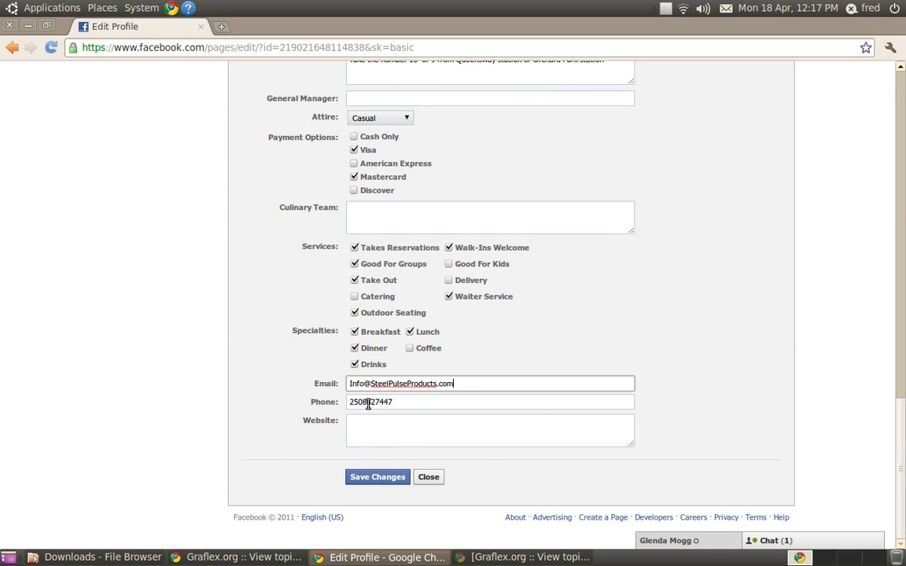
click(375, 433)
text(www.SteelPul)
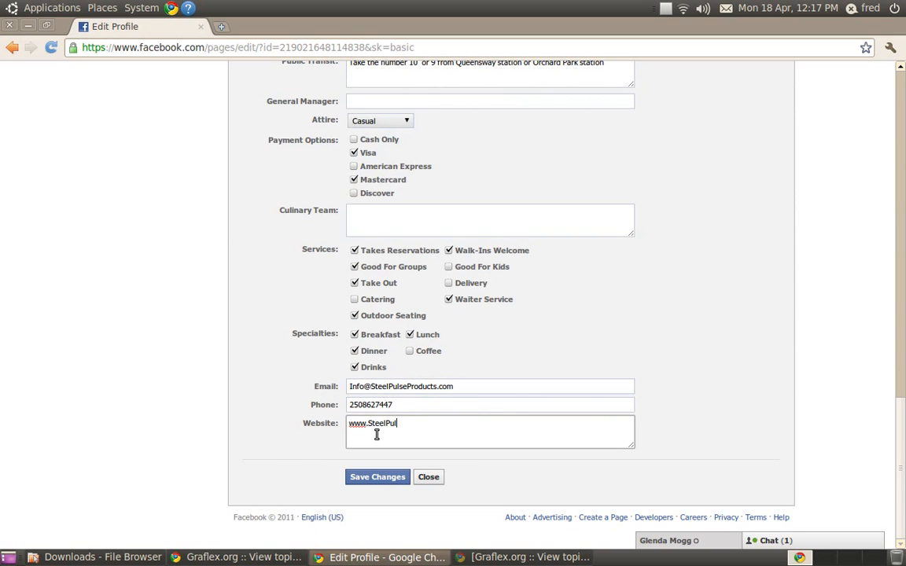
text(seProducts.com)
click(383, 476)
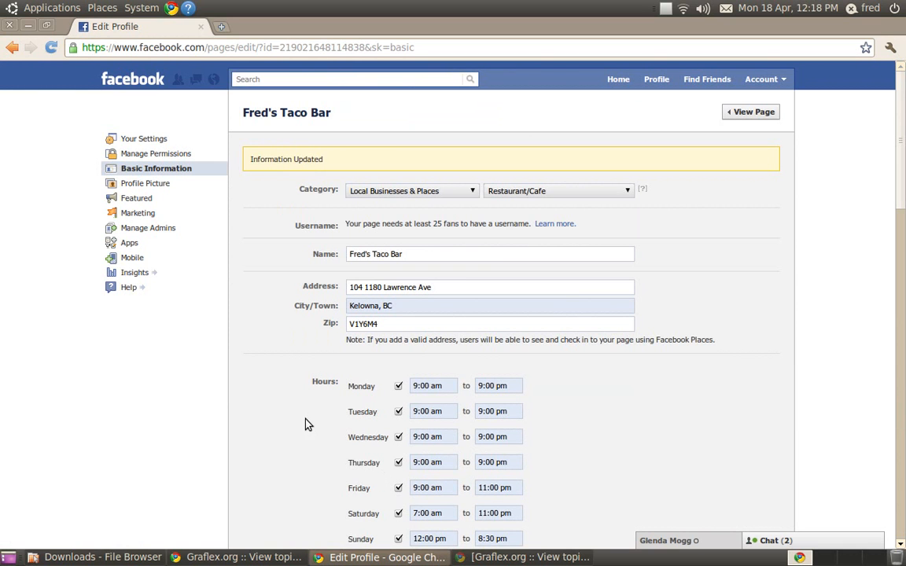
- Look through the Profile Picture, Featured and Marketing settings and the Like Box guide
click(146, 186)
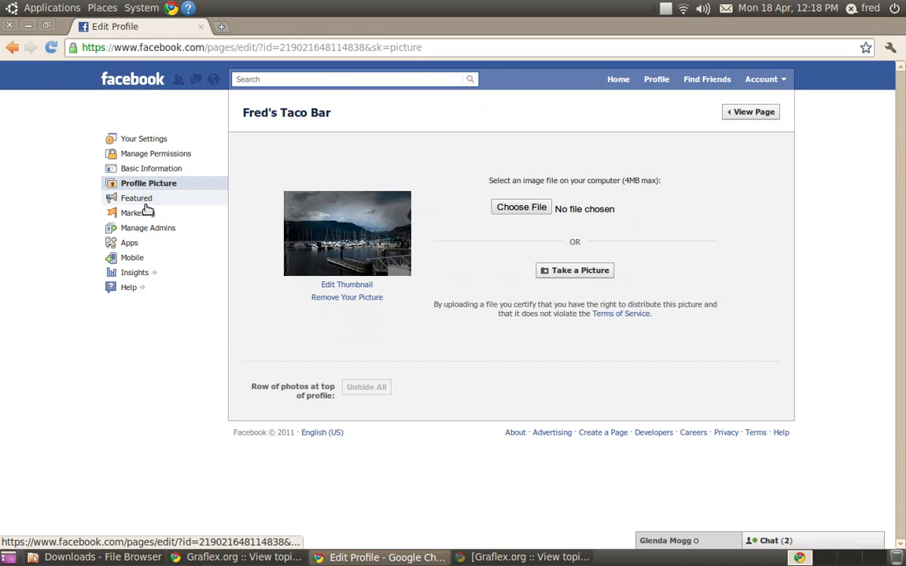
click(145, 201)
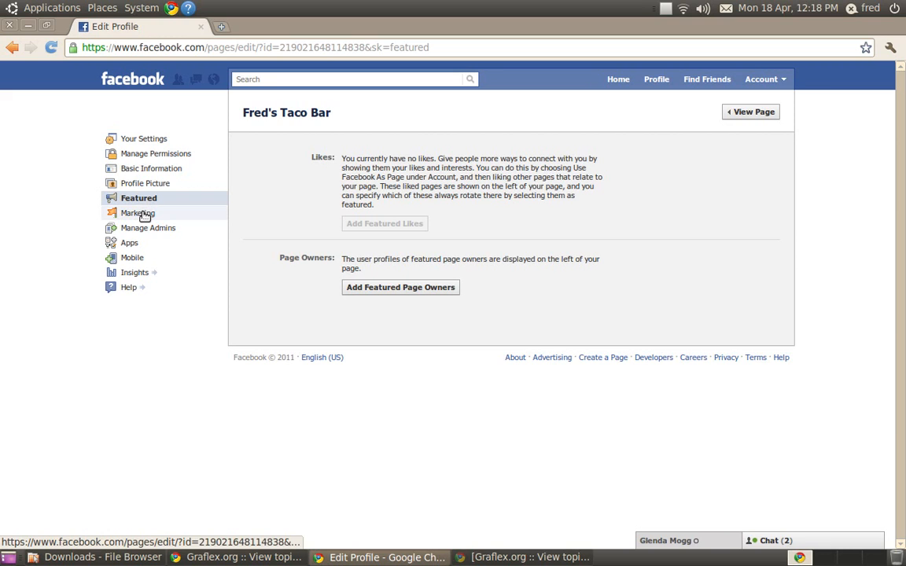
click(143, 215)
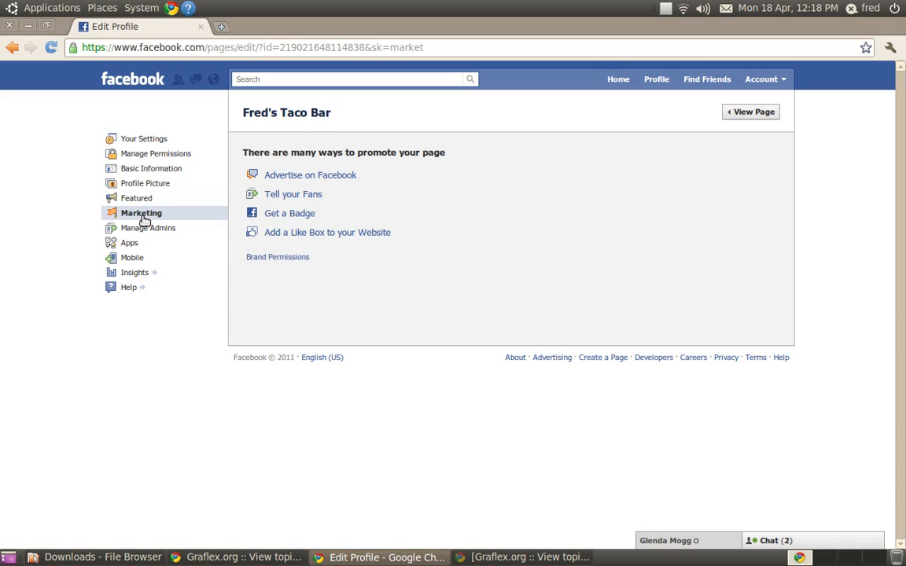
click(364, 232)
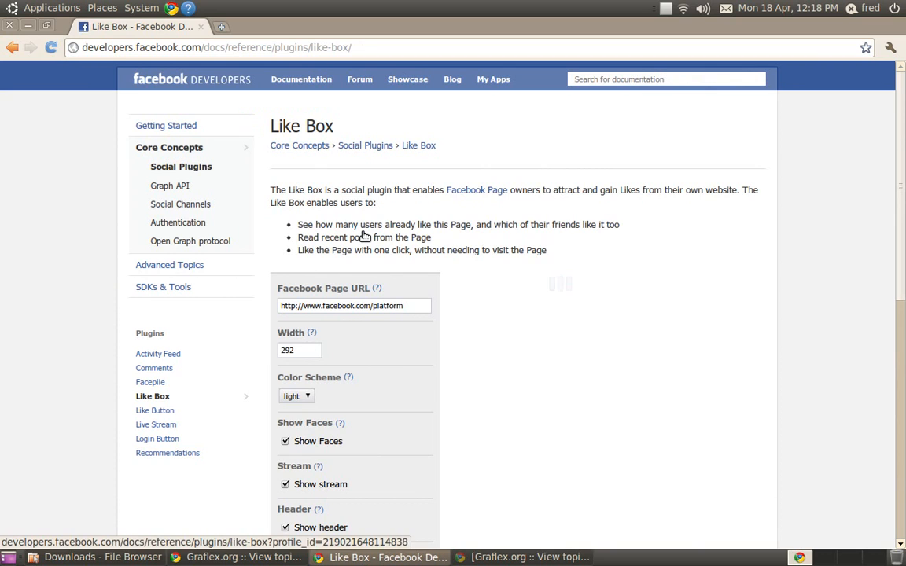
scroll(365, 236, down, 4)
scroll(365, 235, up, 3)
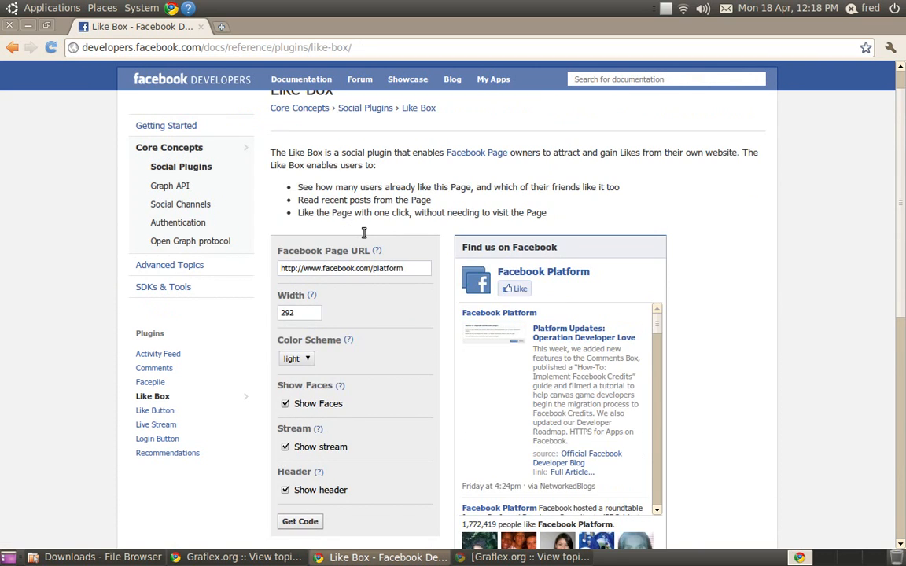
scroll(365, 236, down, 2)
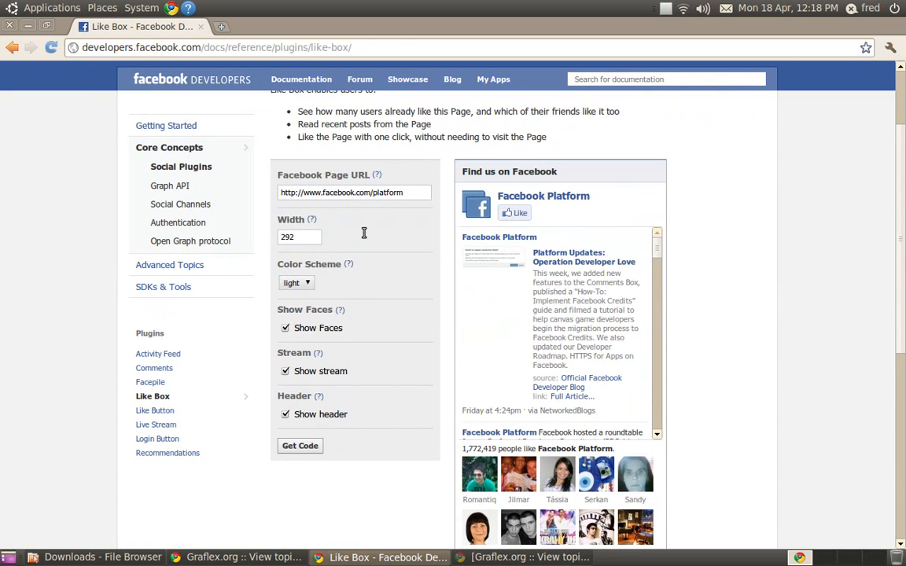
scroll(364, 233, up, 3)
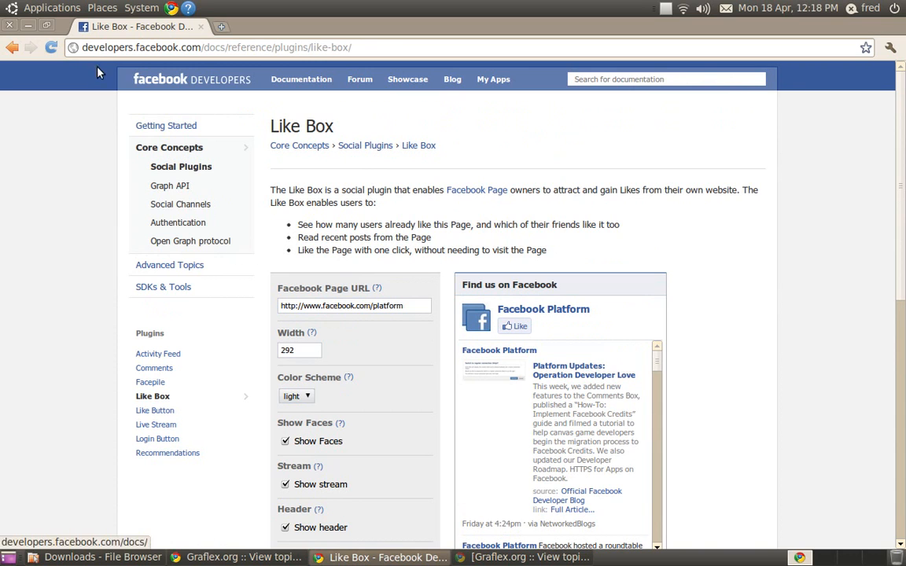
click(12, 47)
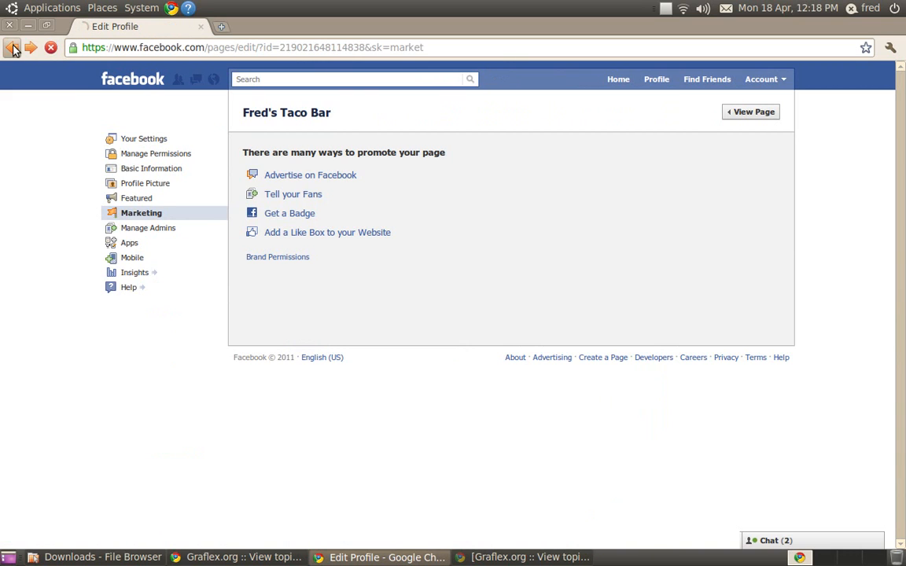
- Go to the public Fred's Taco Bar page and copy its web address
click(132, 245)
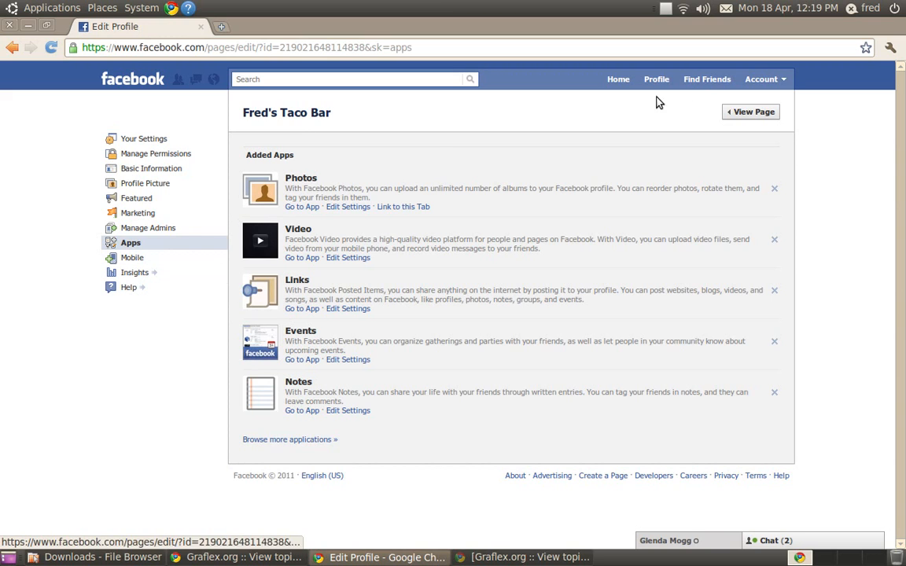
click(757, 114)
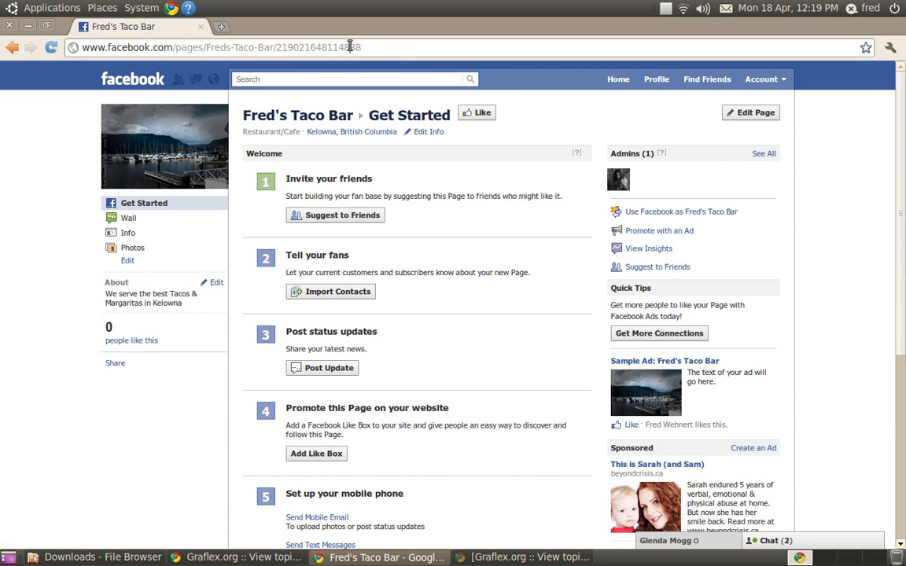
drag(361, 48, 2, 12)
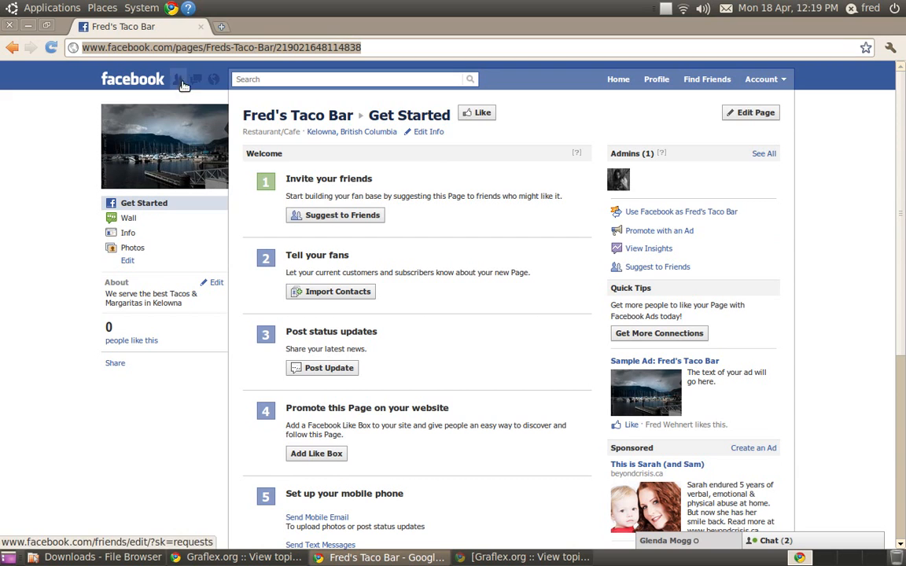
right_click(181, 46)
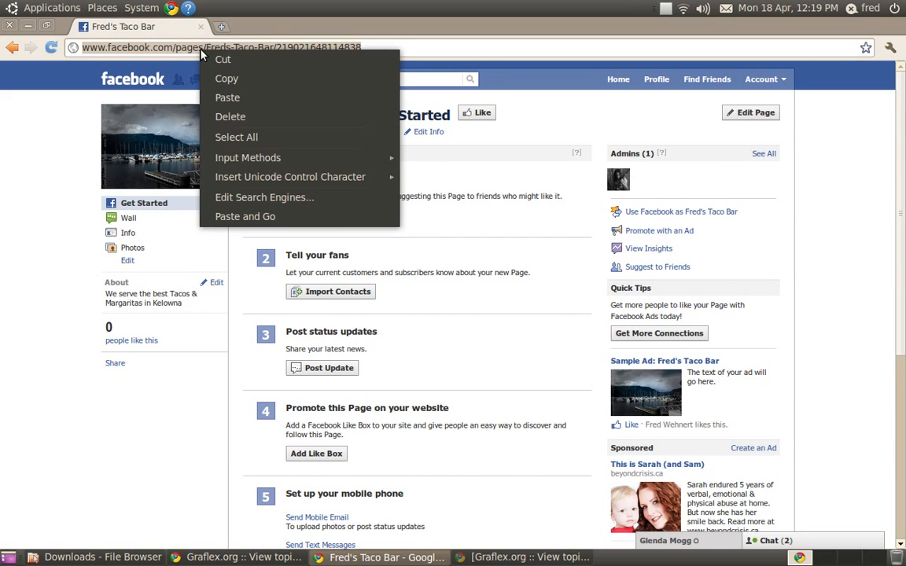
click(230, 79)
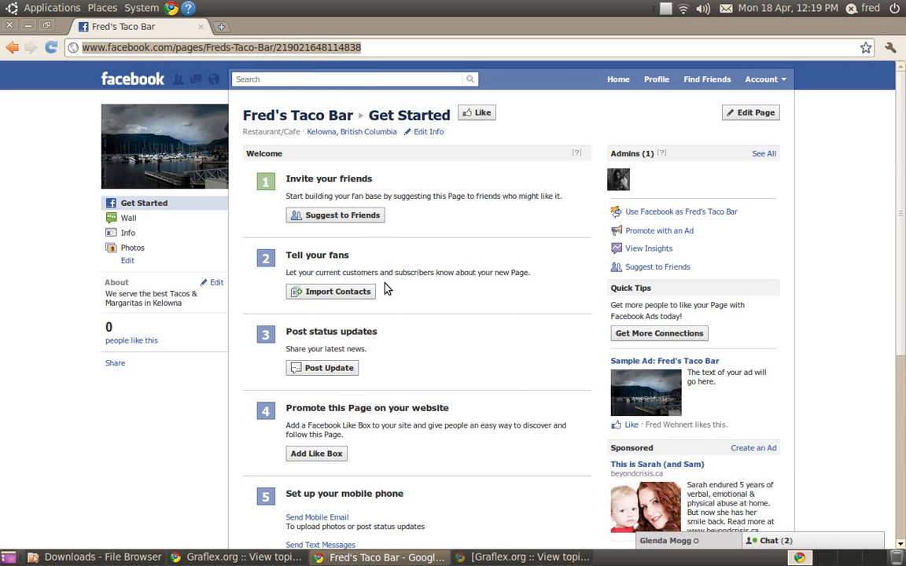
- Open Add Like Box and paste the page's address as the Facebook Page URL
scroll(384, 287, down, 2)
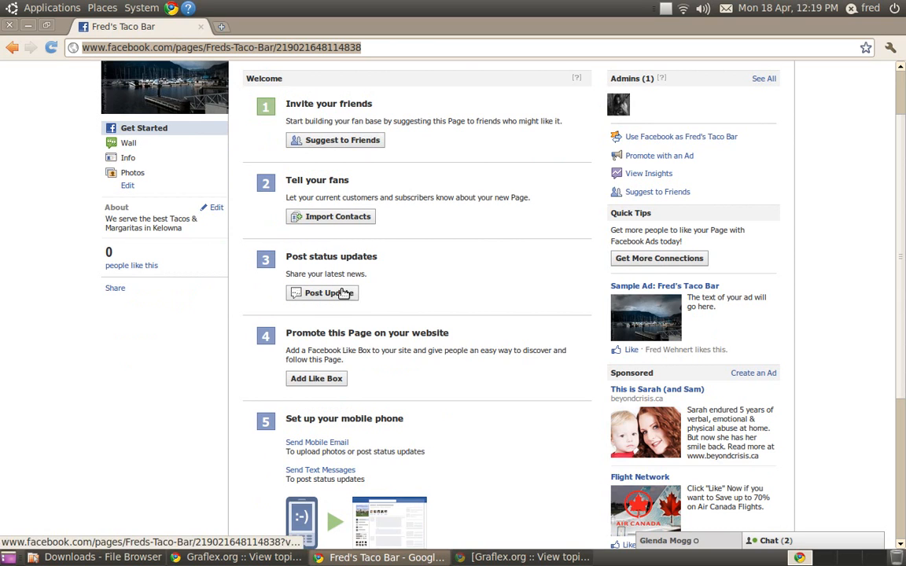
scroll(383, 325, down, 1)
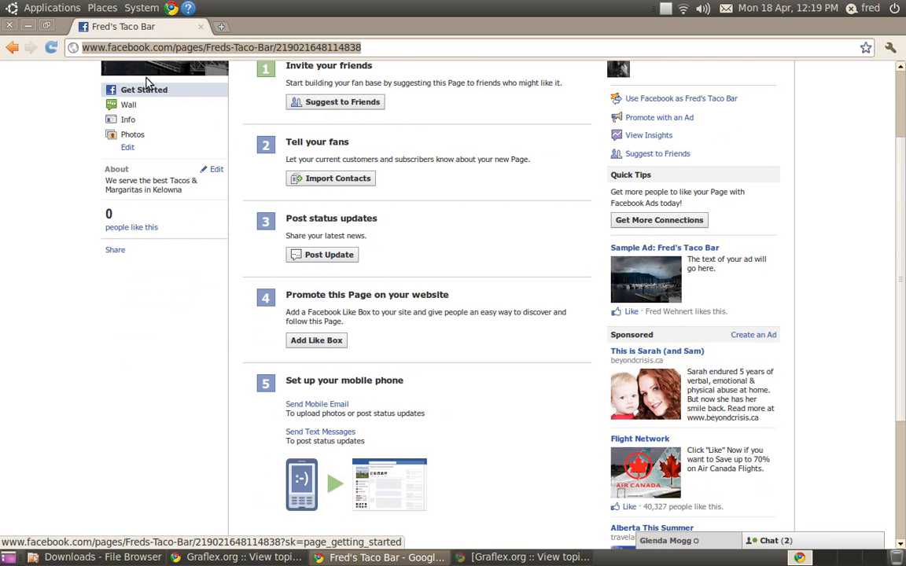
click(299, 346)
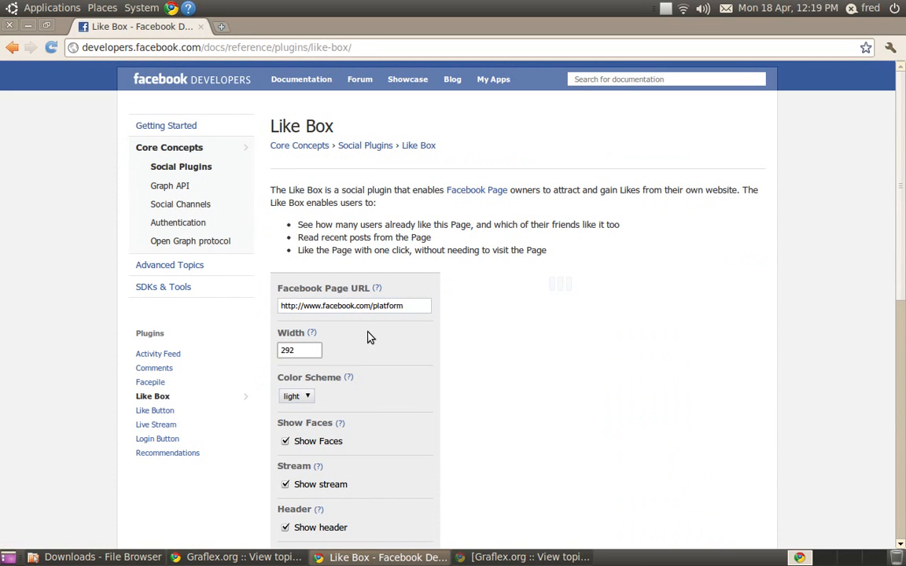
drag(401, 308, 279, 303)
key(ctrl+v)
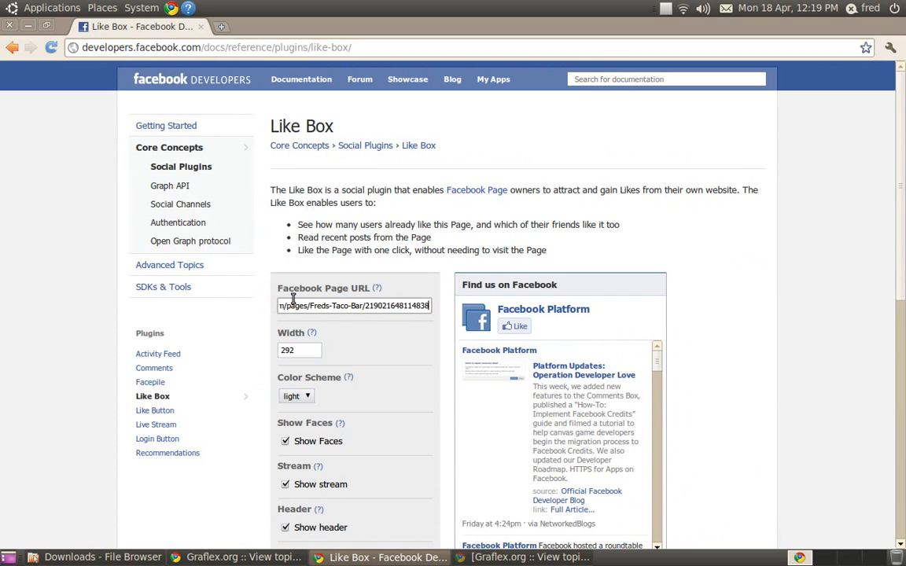
- Set the Like Box width to 200 and the color scheme to dark
scroll(307, 307, down, 3)
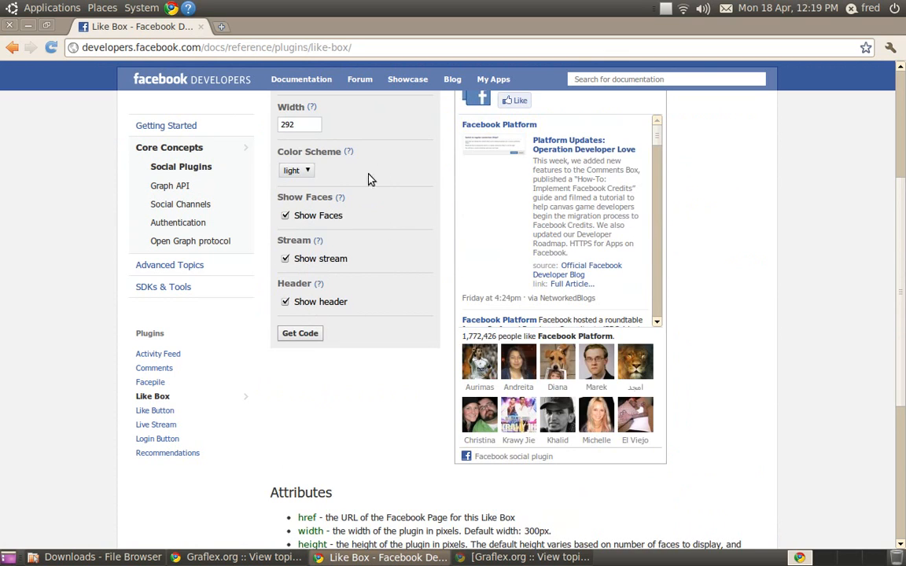
double_click(285, 124)
text(200)
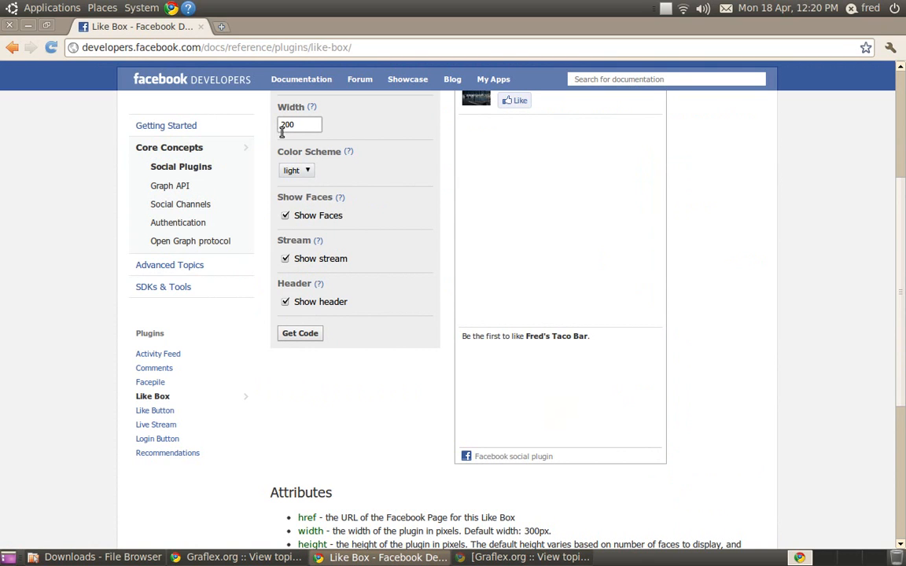
scroll(396, 178, up, 2)
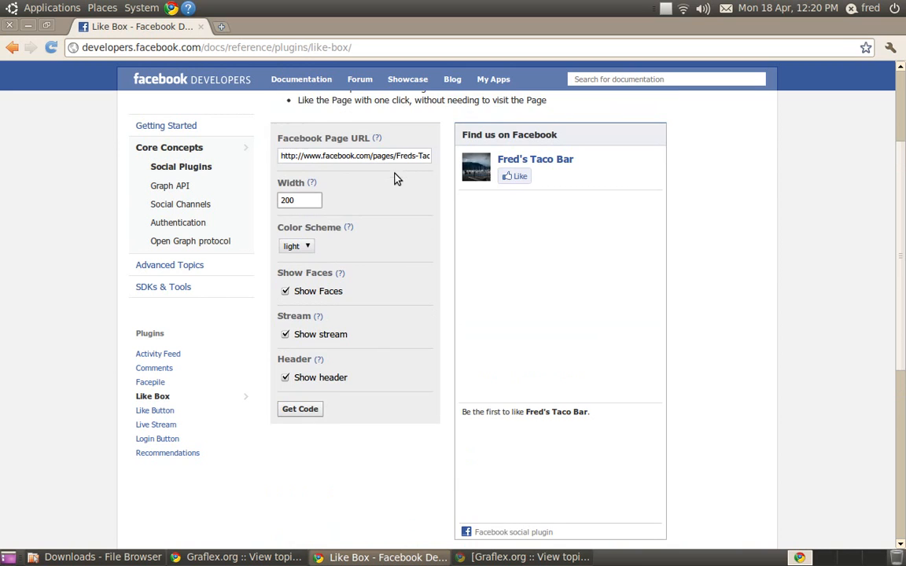
click(296, 246)
click(310, 269)
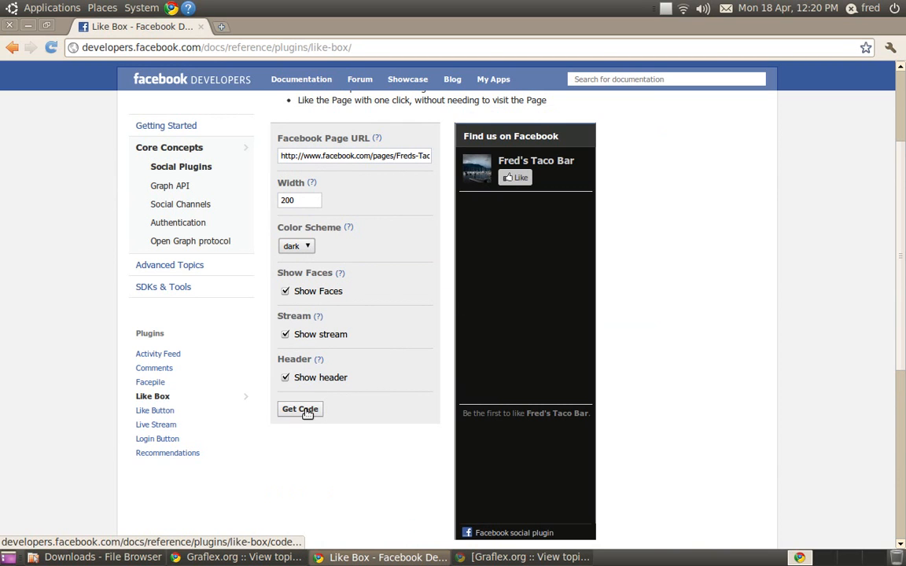
- Review the Like Box preview and return to the page
scroll(306, 415, down, 2)
scroll(305, 414, up, 3)
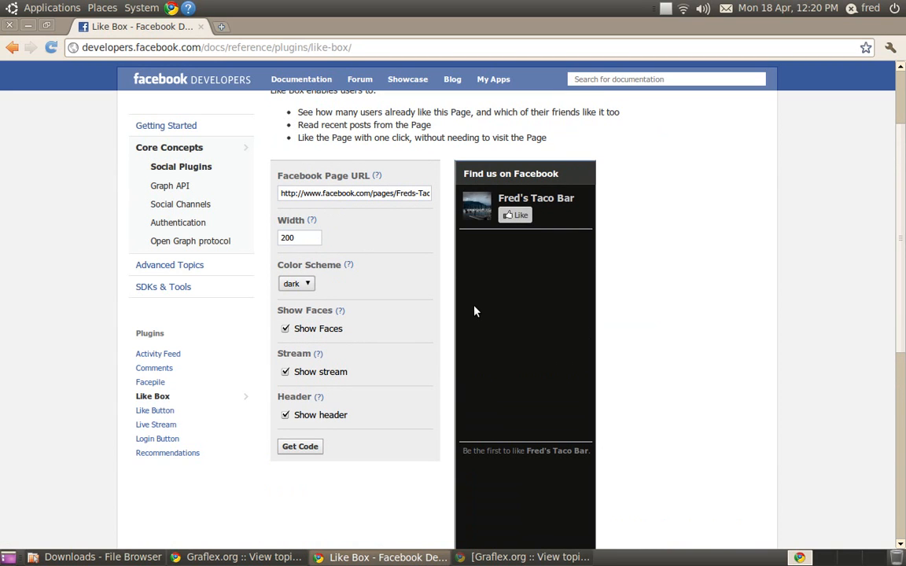
scroll(419, 302, up, 3)
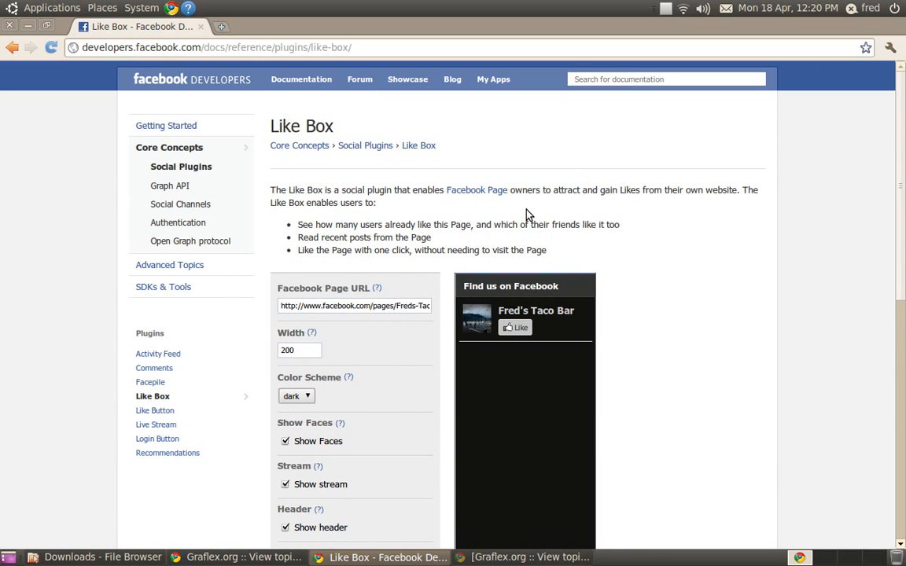
scroll(505, 247, down, 3)
scroll(505, 247, up, 3)
click(11, 53)
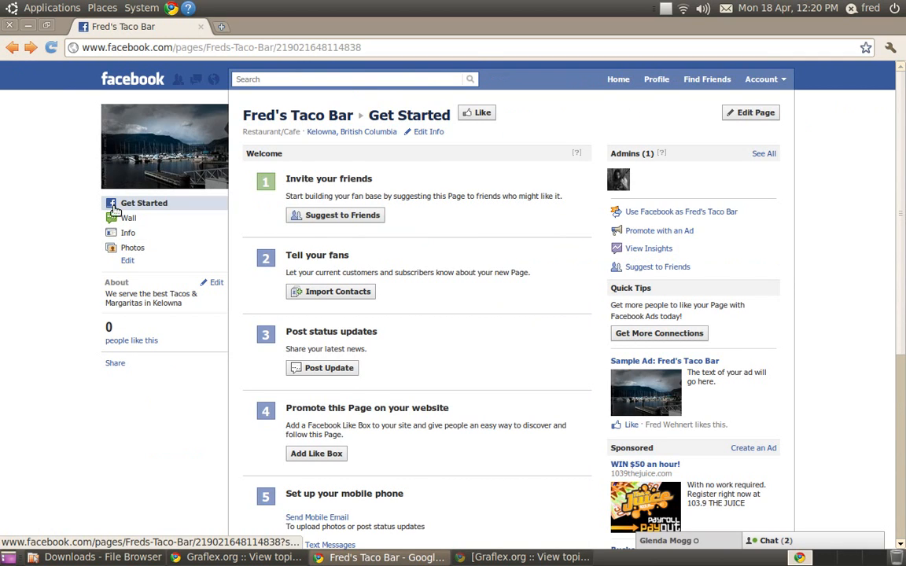
- Open the Wall and write a status update: "Today only first 10 people to come in and say they saw us on facebook will receive a 15% discount"
click(128, 220)
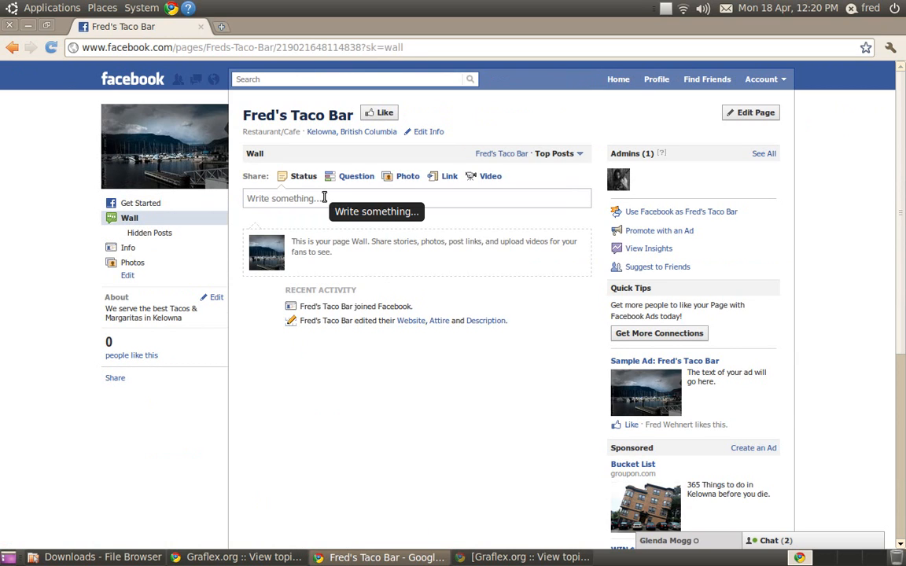
click(433, 199)
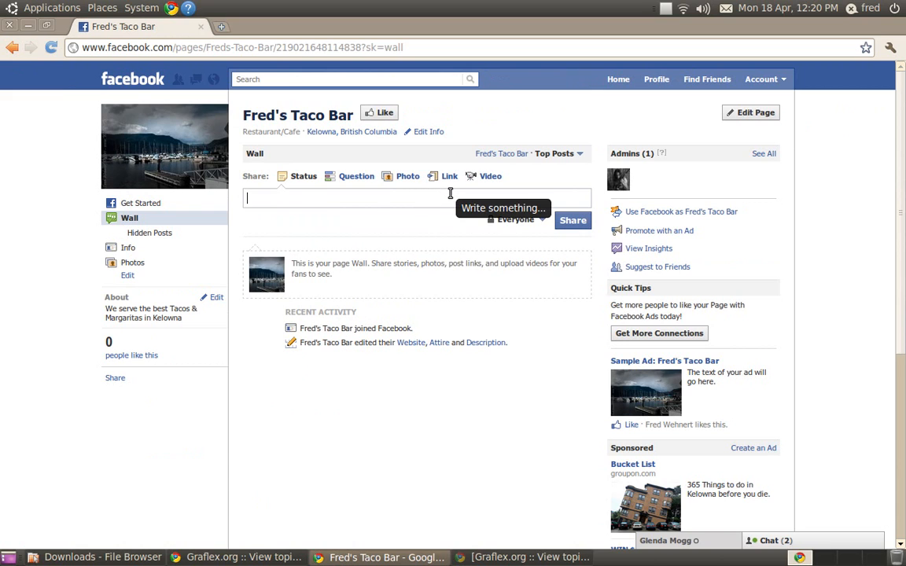
text(Today)
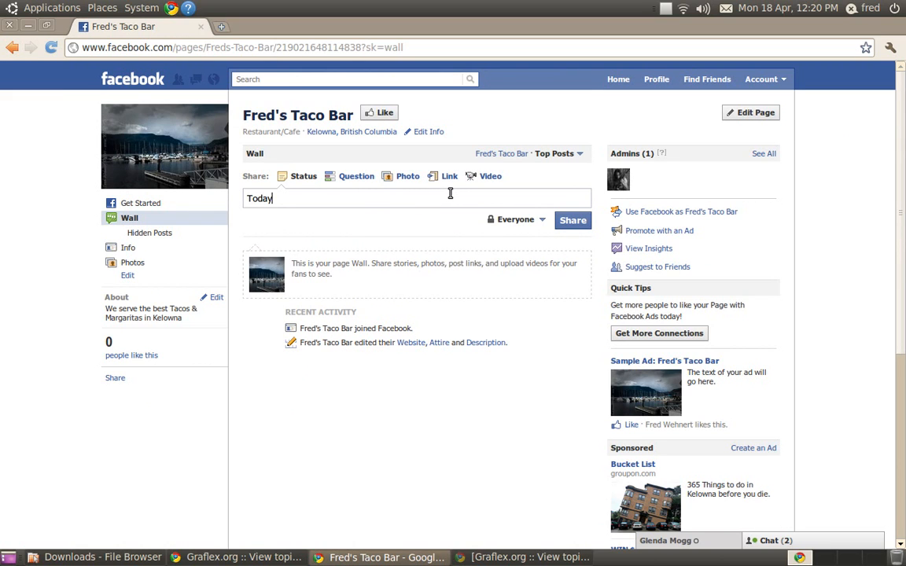
text( only first 10 people to come)
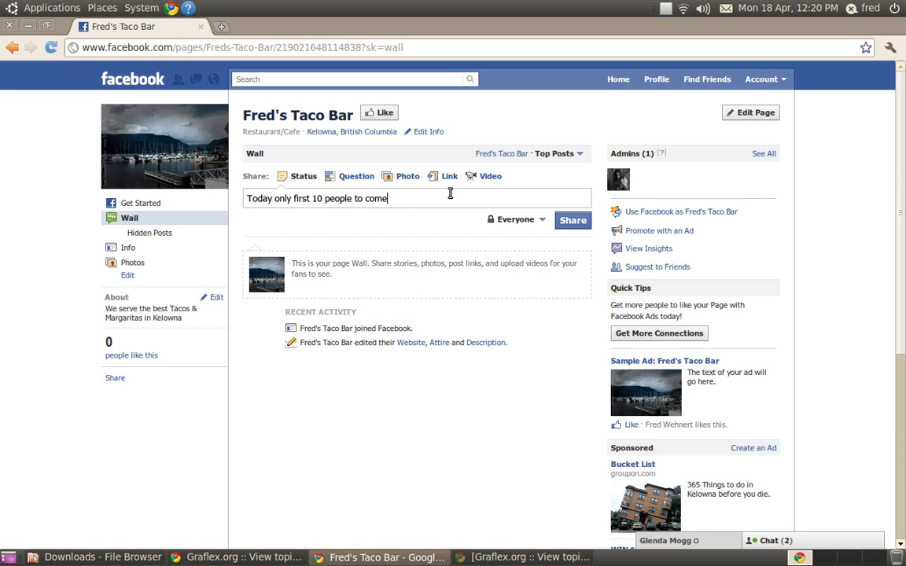
text( in and say they saw us on faceboo)
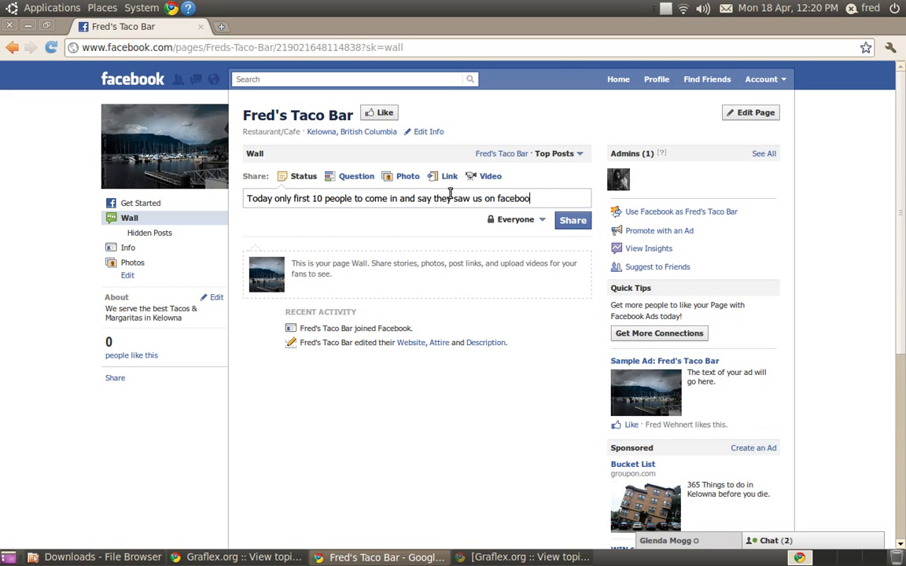
text(k will receive a)
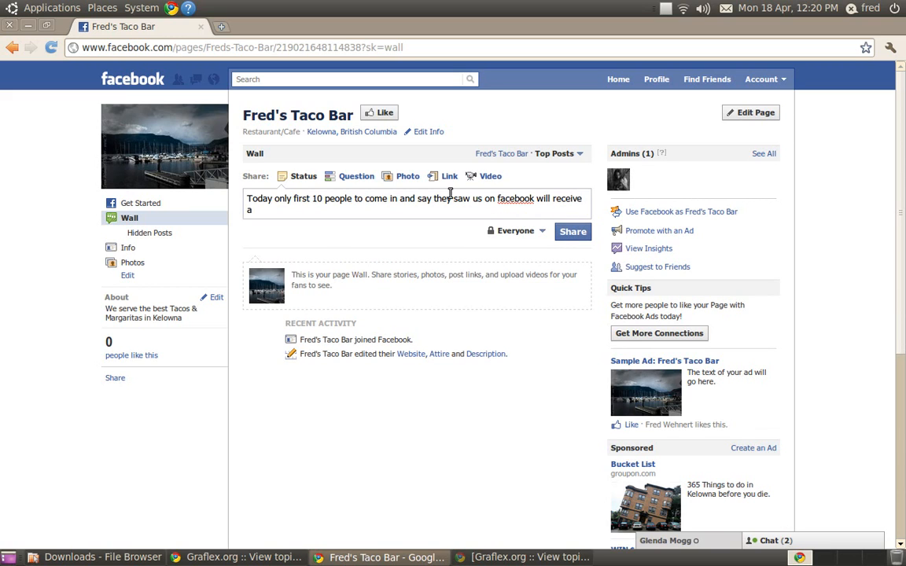
text( 15% discount)
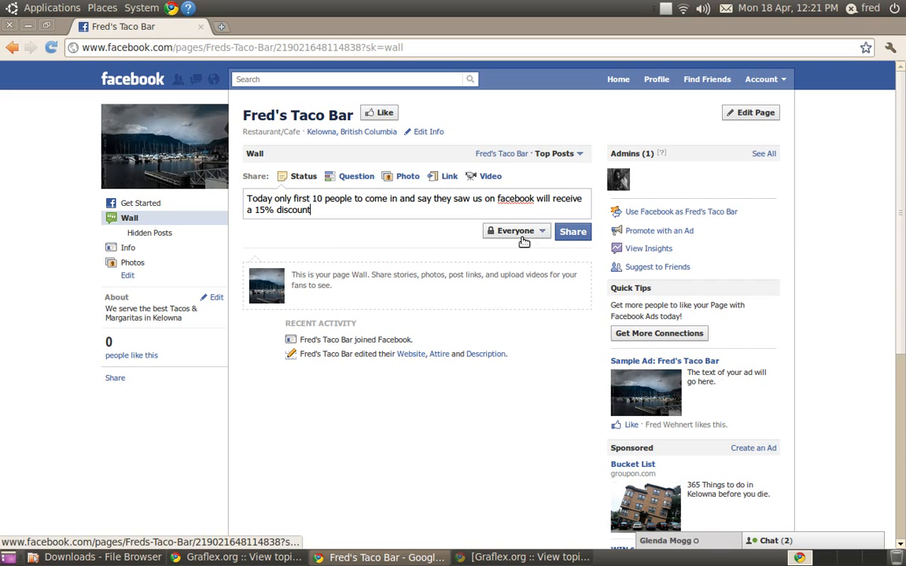
- Browse the page's Info, Wall and Get Started sections
scroll(518, 319, down, 3)
scroll(519, 321, up, 3)
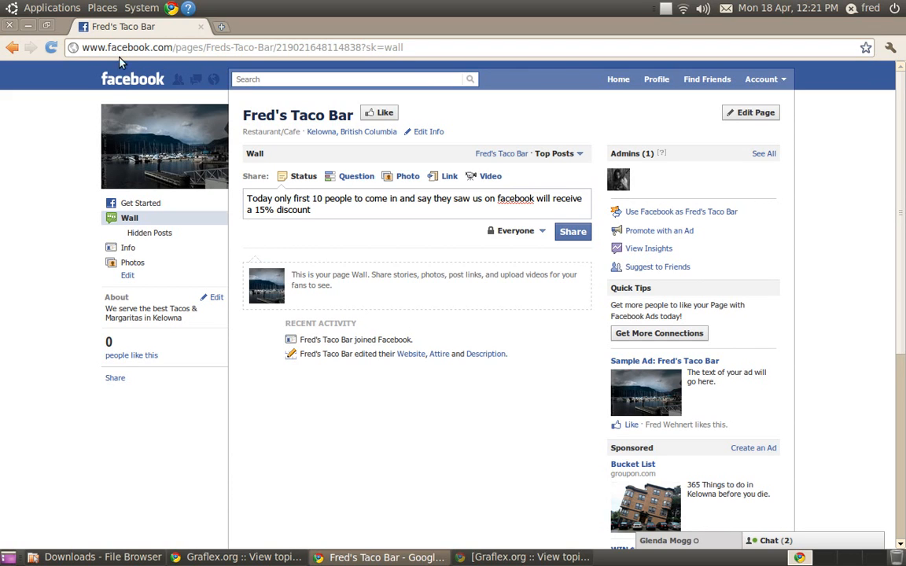
click(129, 247)
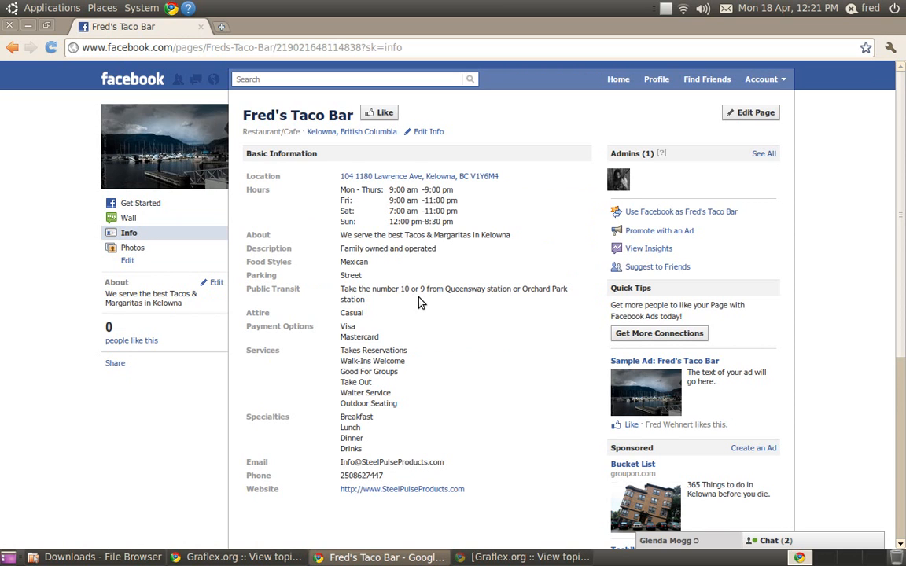
scroll(420, 302, down, 1)
scroll(419, 303, up, 1)
click(130, 220)
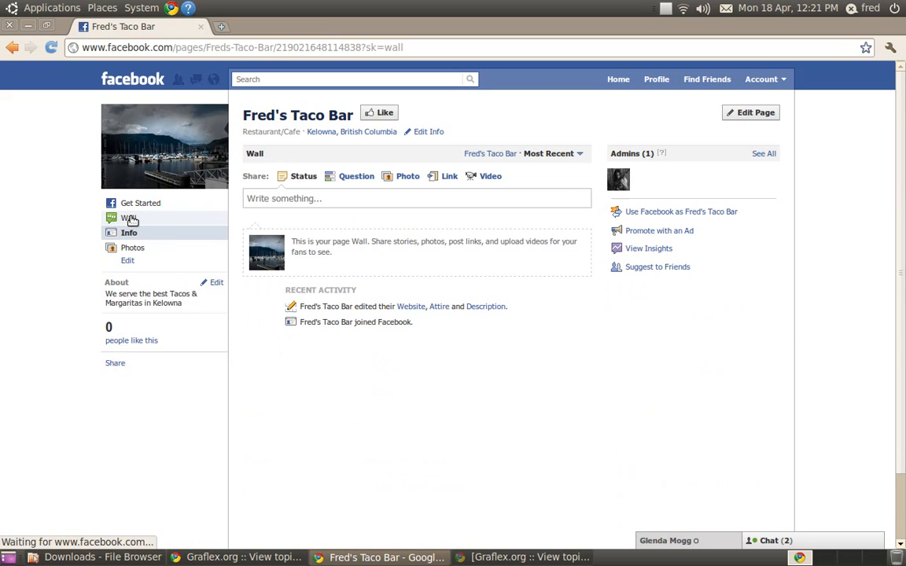
click(142, 205)
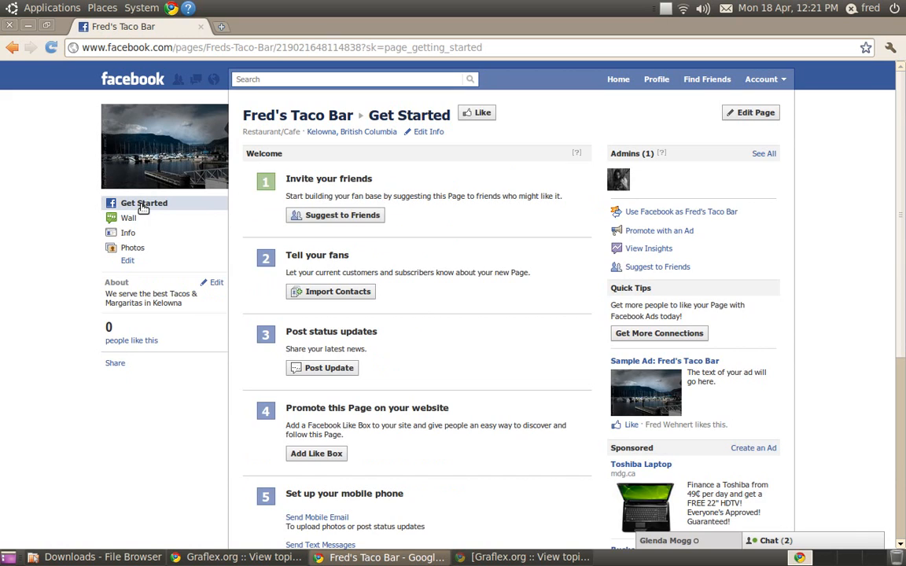
scroll(466, 270, down, 4)
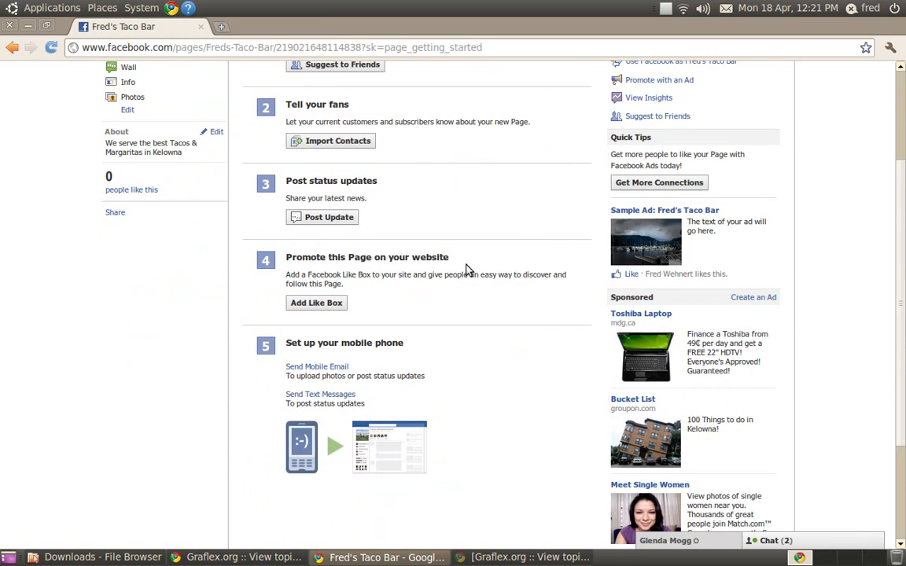
scroll(466, 270, up, 4)
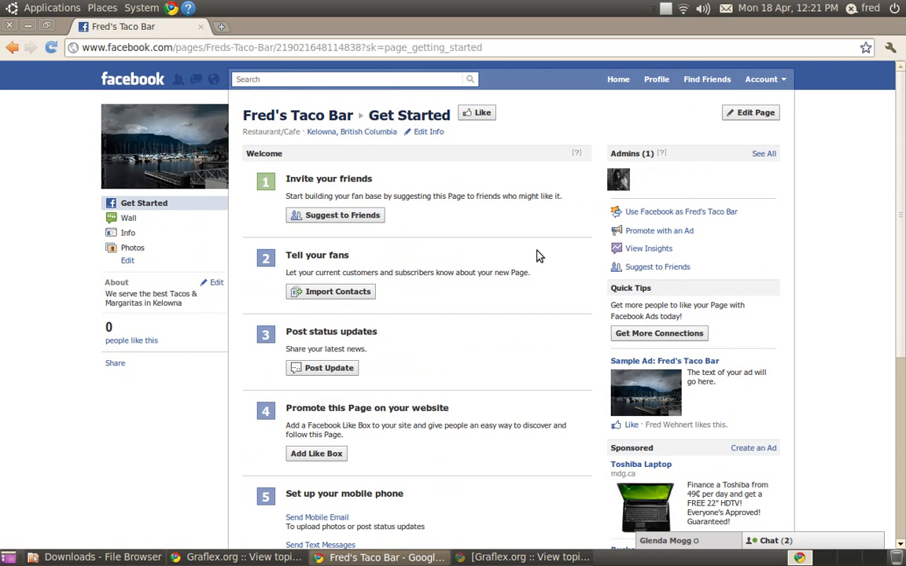
scroll(540, 256, down, 3)
scroll(540, 257, up, 3)
- In Edit Page's Your Settings, turn off always commenting and posting as Fred's Taco Bar and save the changes
click(770, 113)
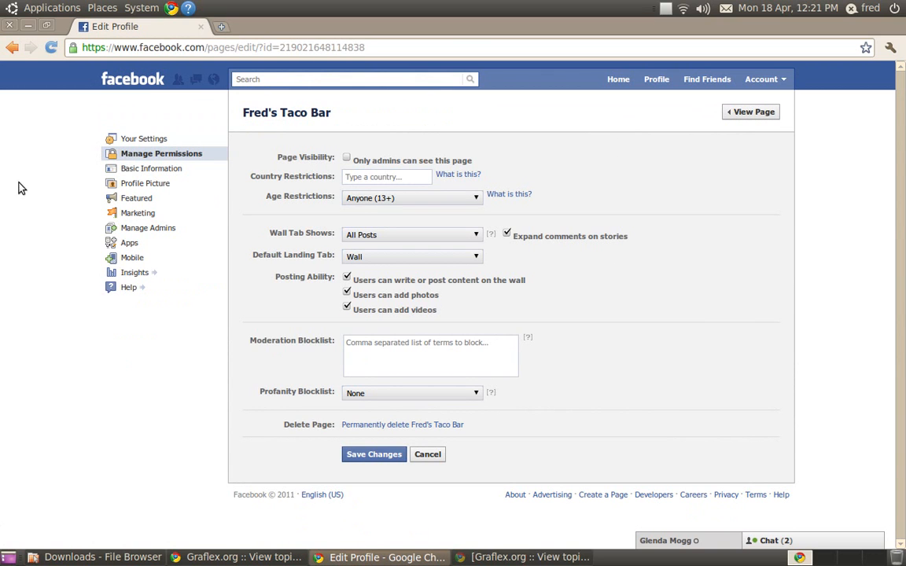
click(134, 143)
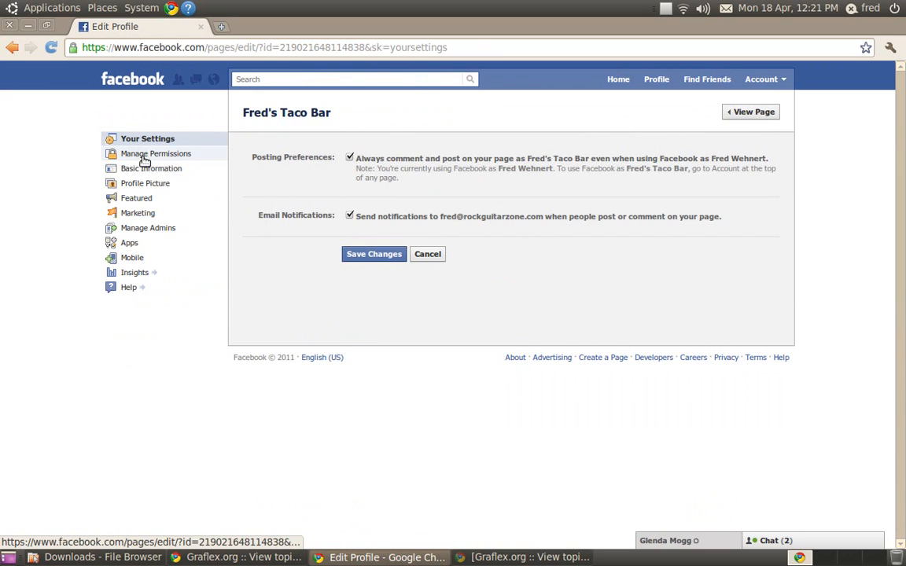
click(349, 158)
click(369, 257)
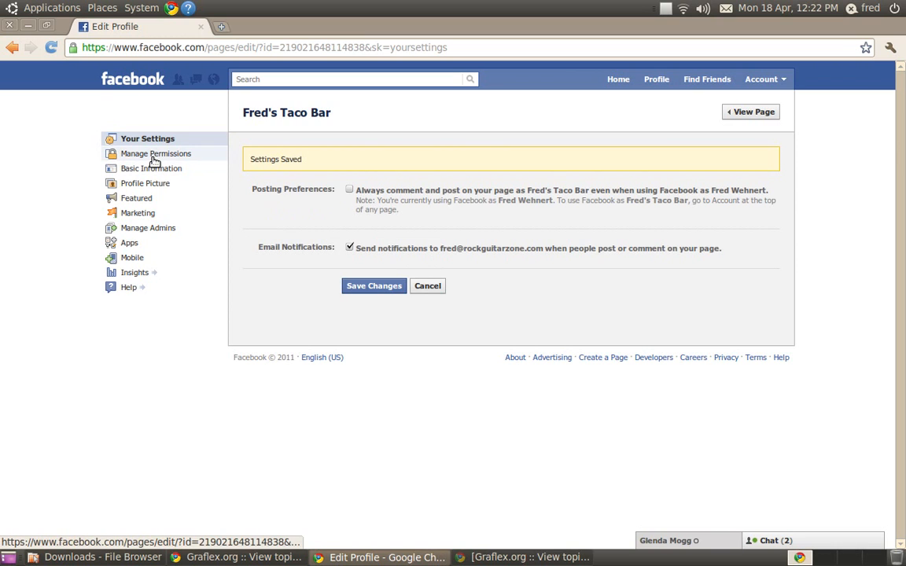